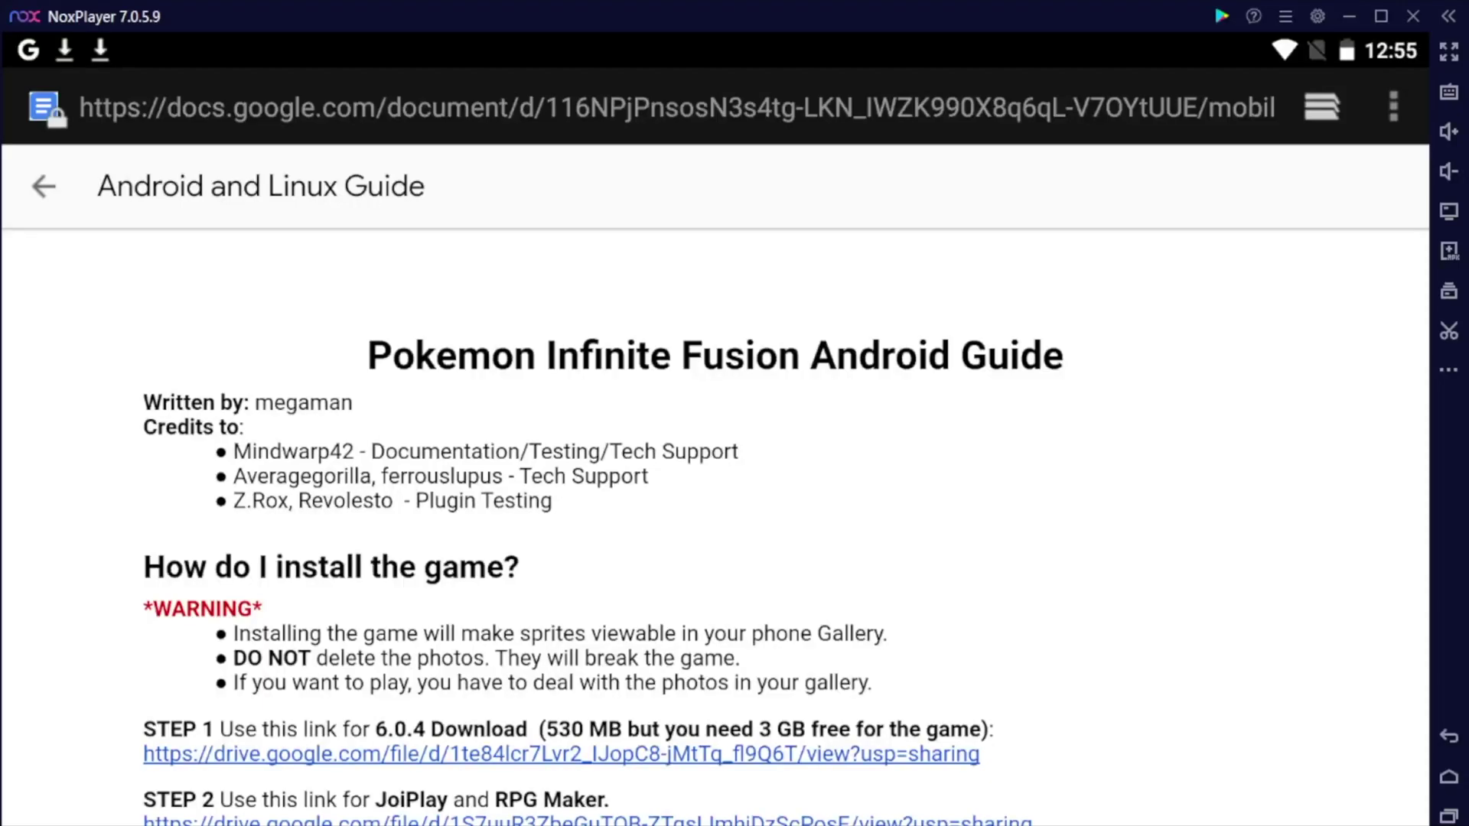
- Go to the home screen and uninstall the existing JoiPlay app
click(1449, 776)
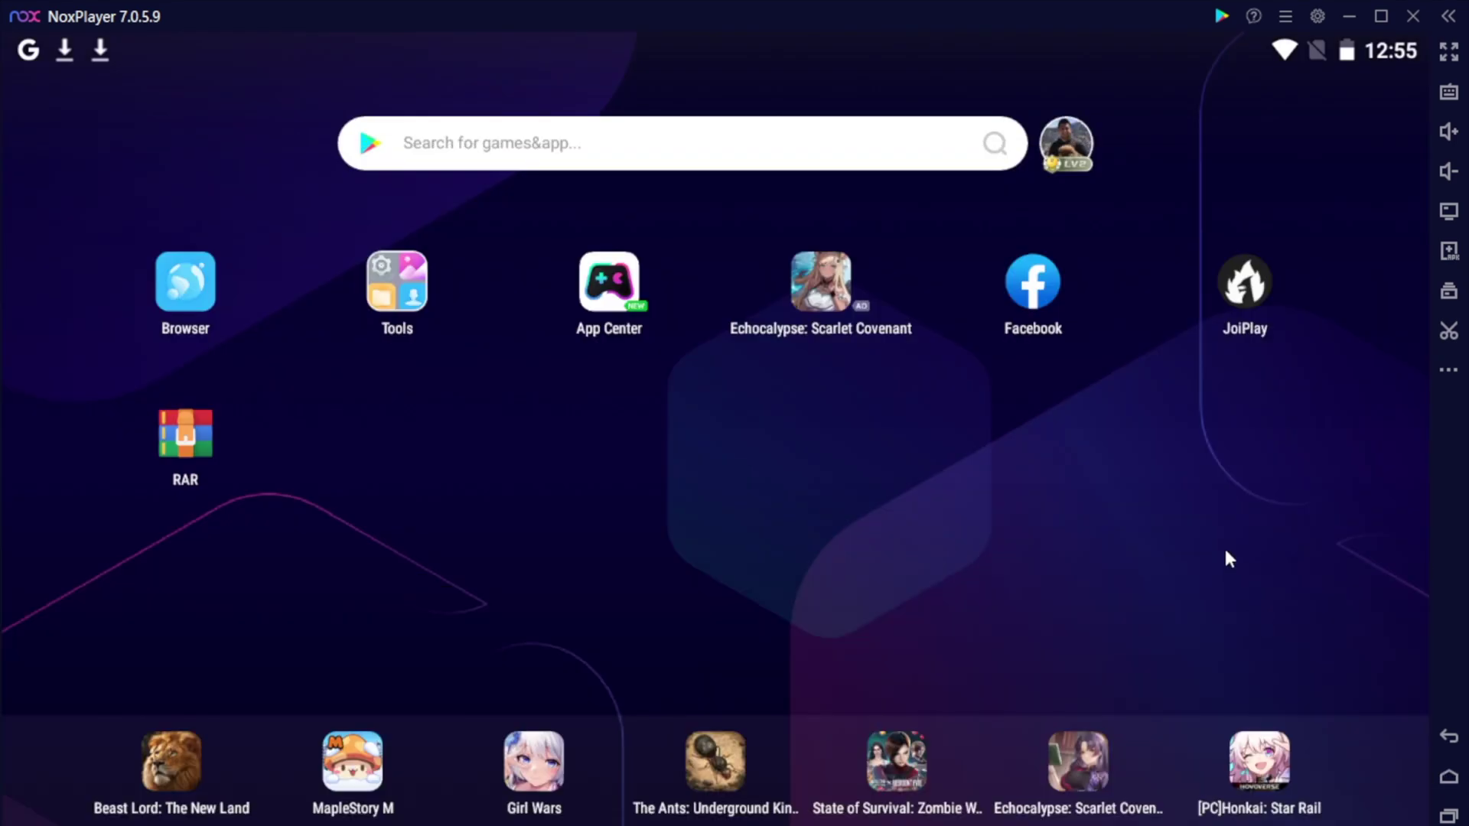
click(1248, 283)
click(1310, 220)
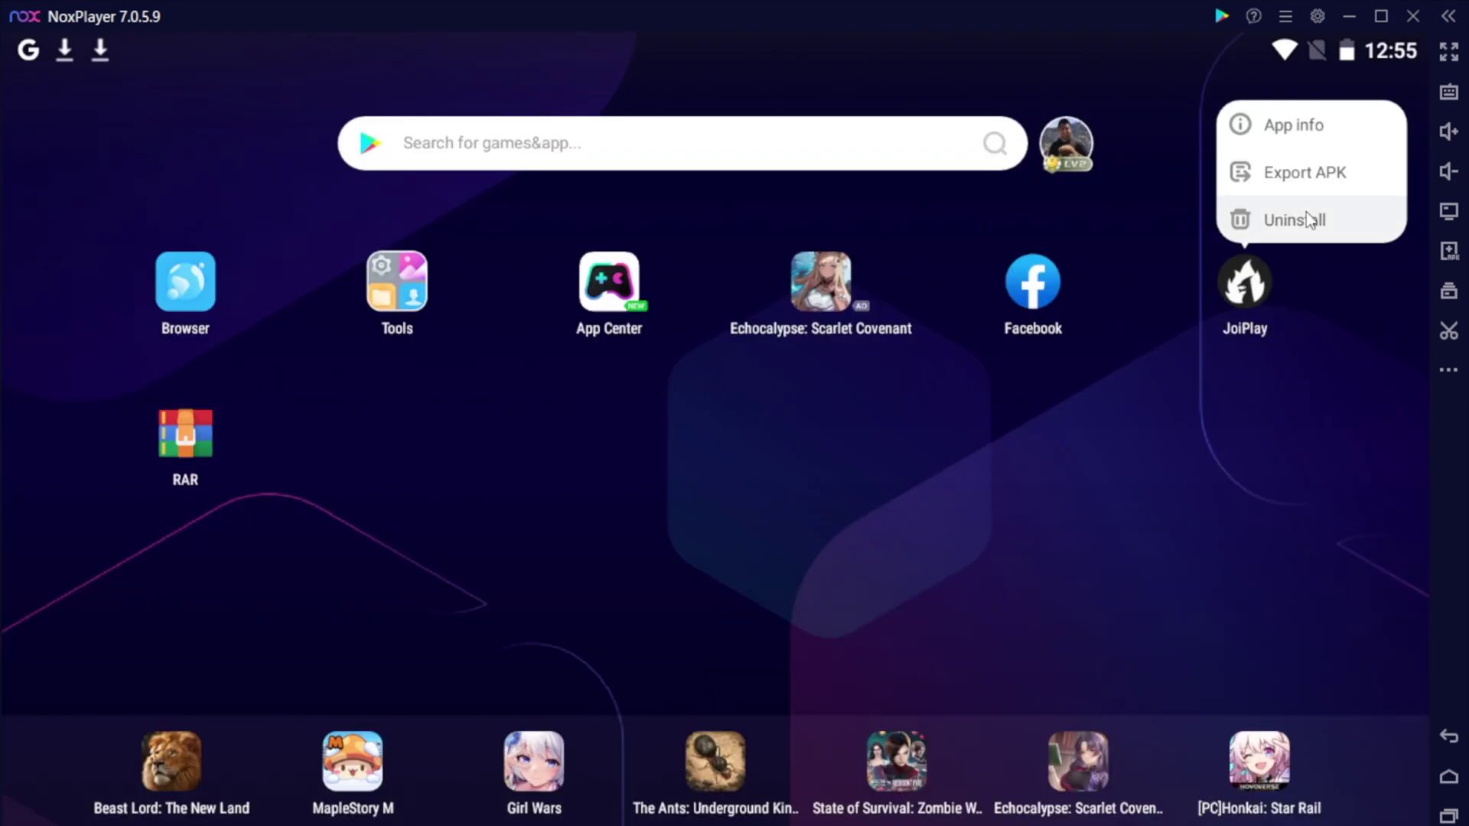
click(1019, 531)
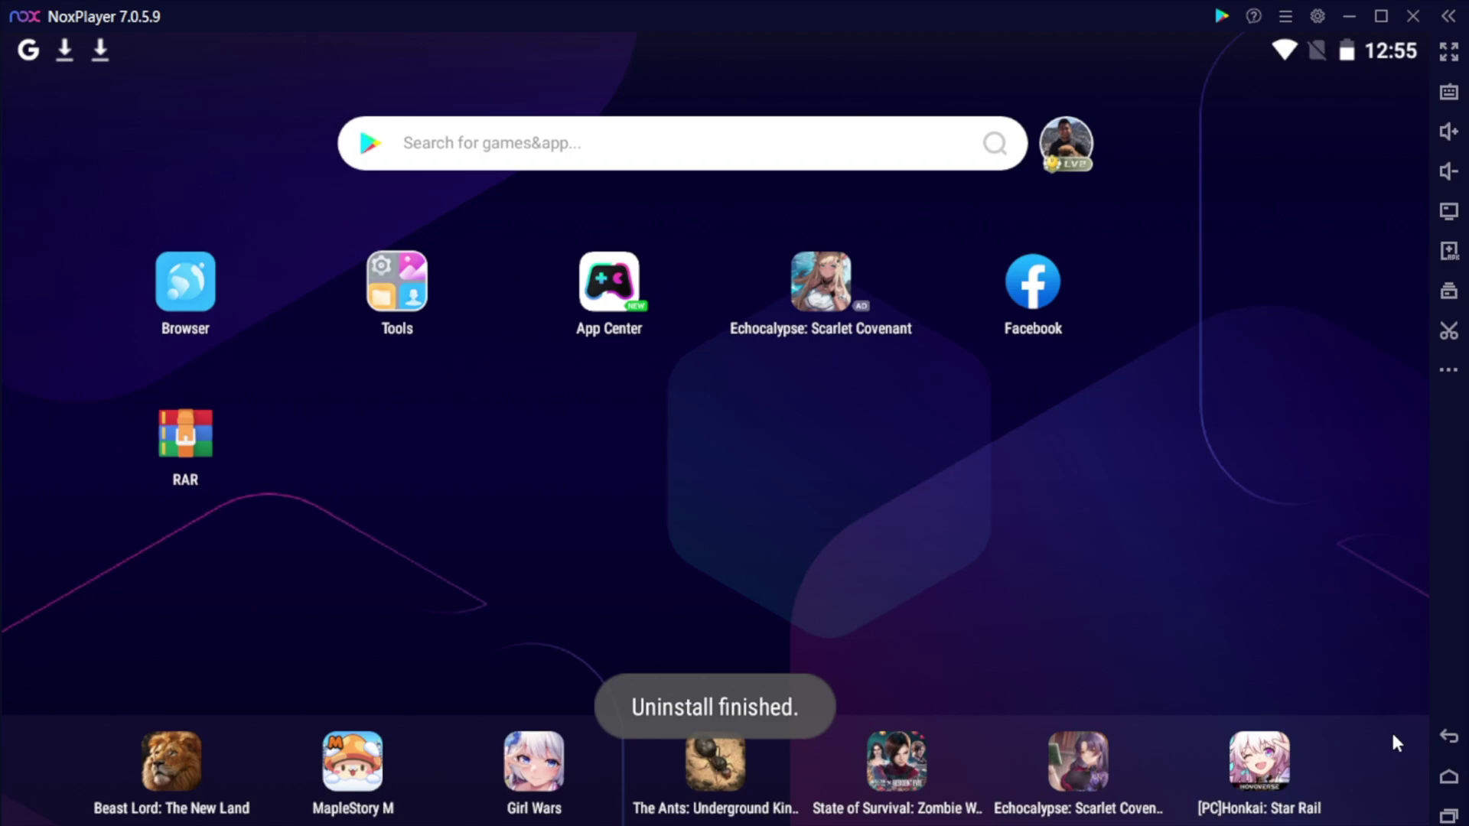
- Return to the Android and Linux Guide and view the download pages for infinitefusion_6_0_4.rar and PIFAndroidPlugins.zip
click(1449, 817)
click(864, 572)
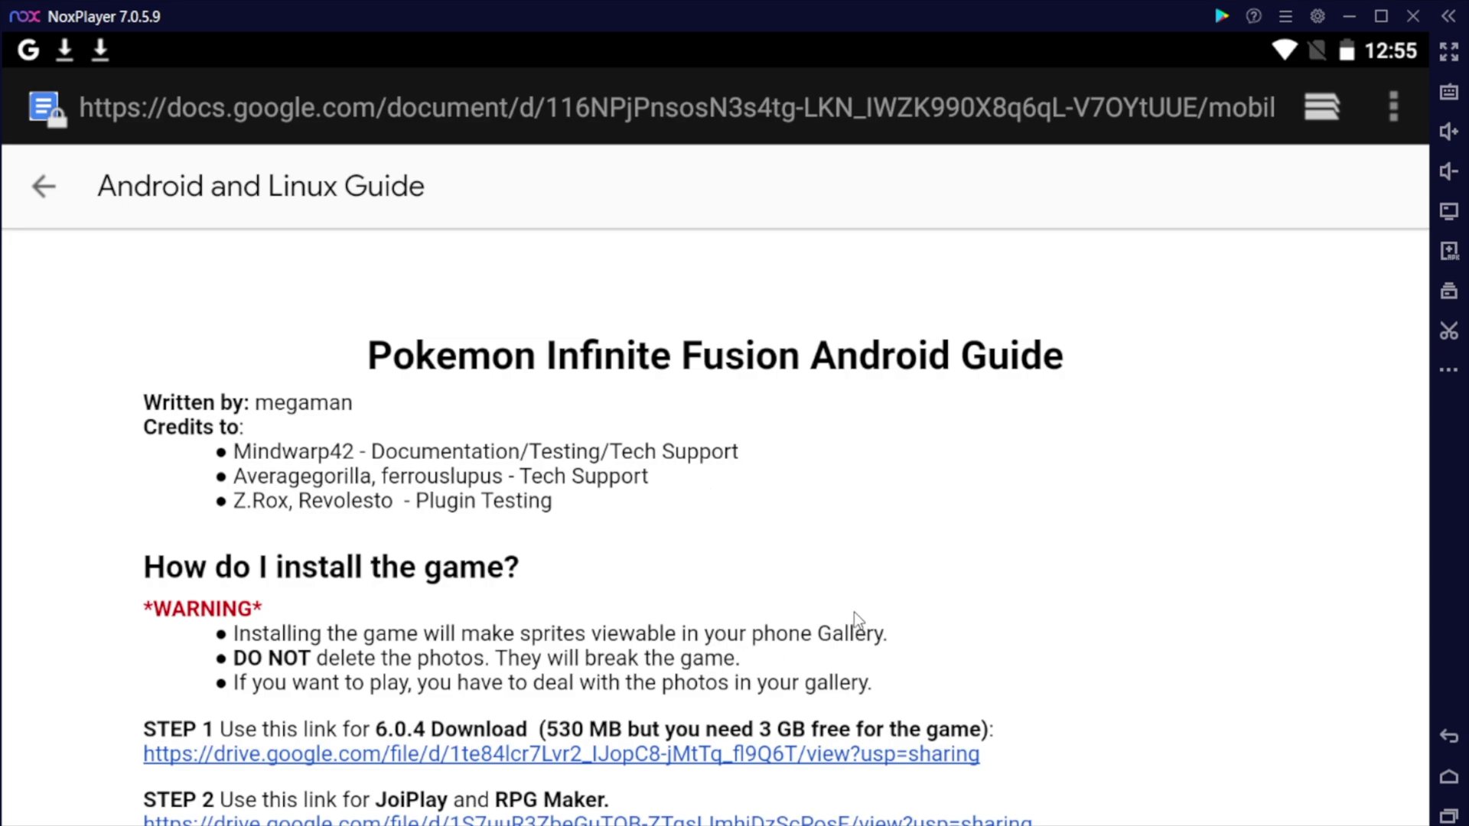
drag(853, 612, 723, 421)
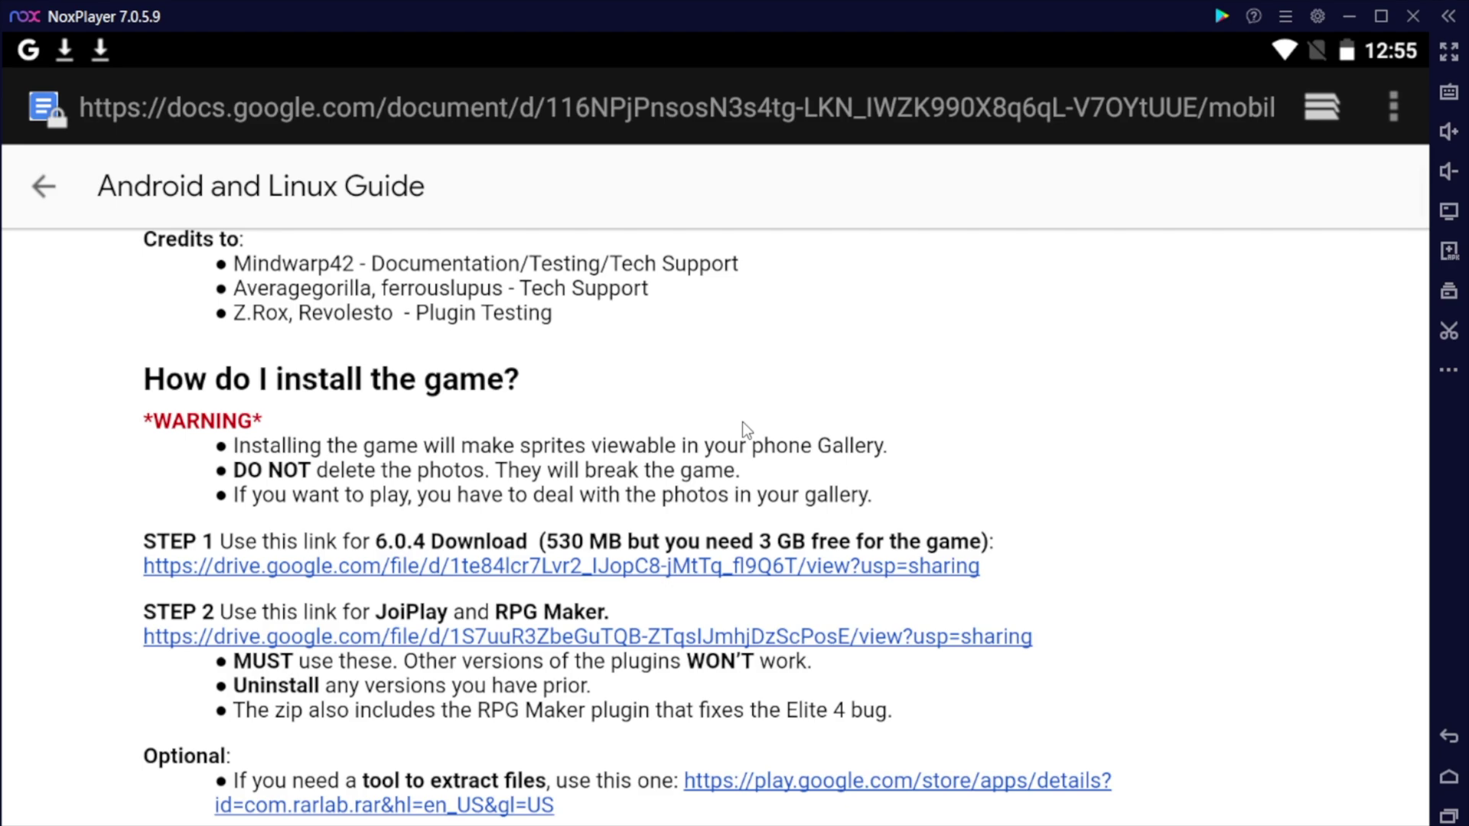
drag(603, 510, 609, 324)
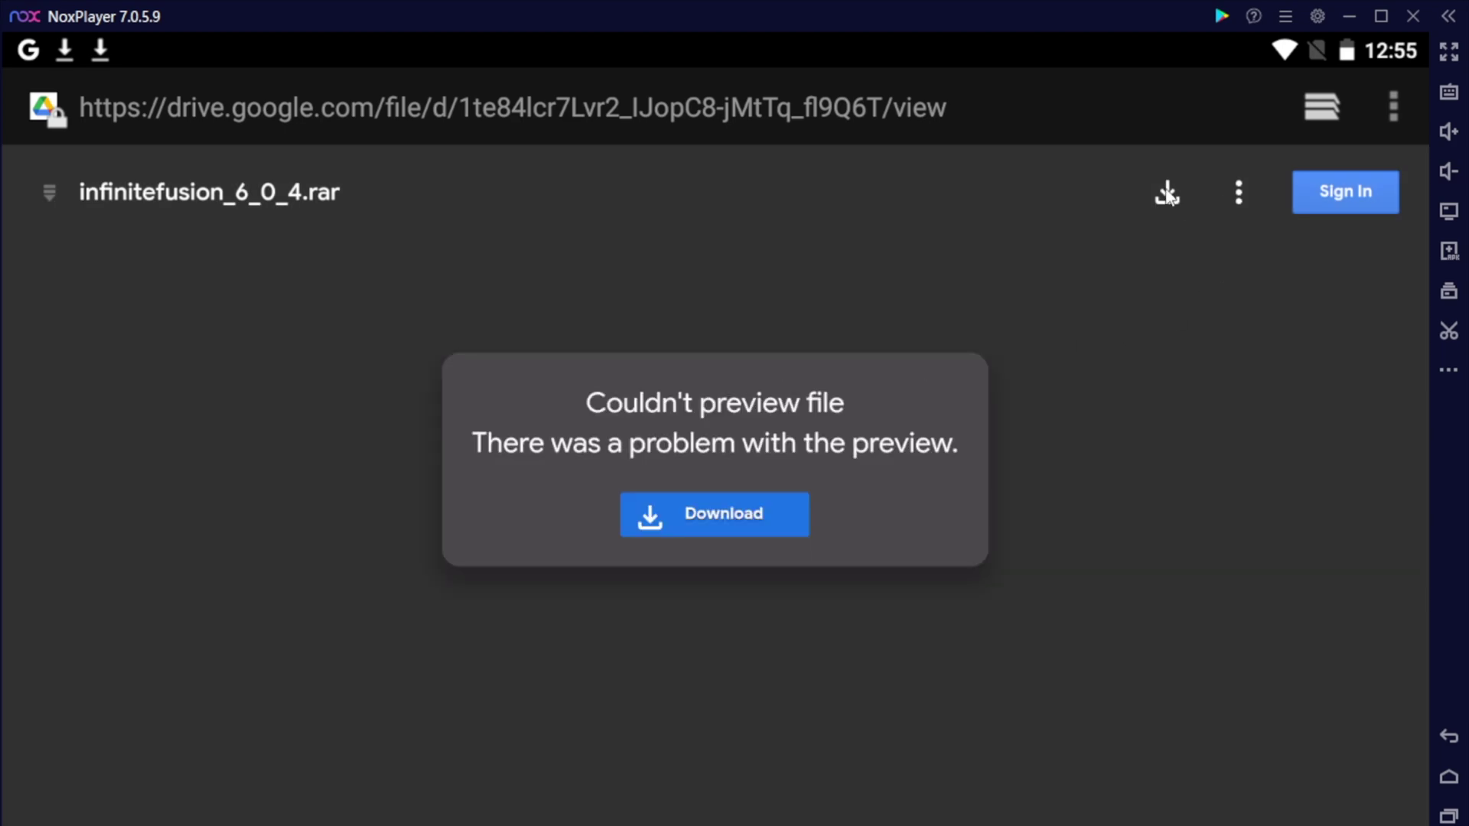
click(1449, 737)
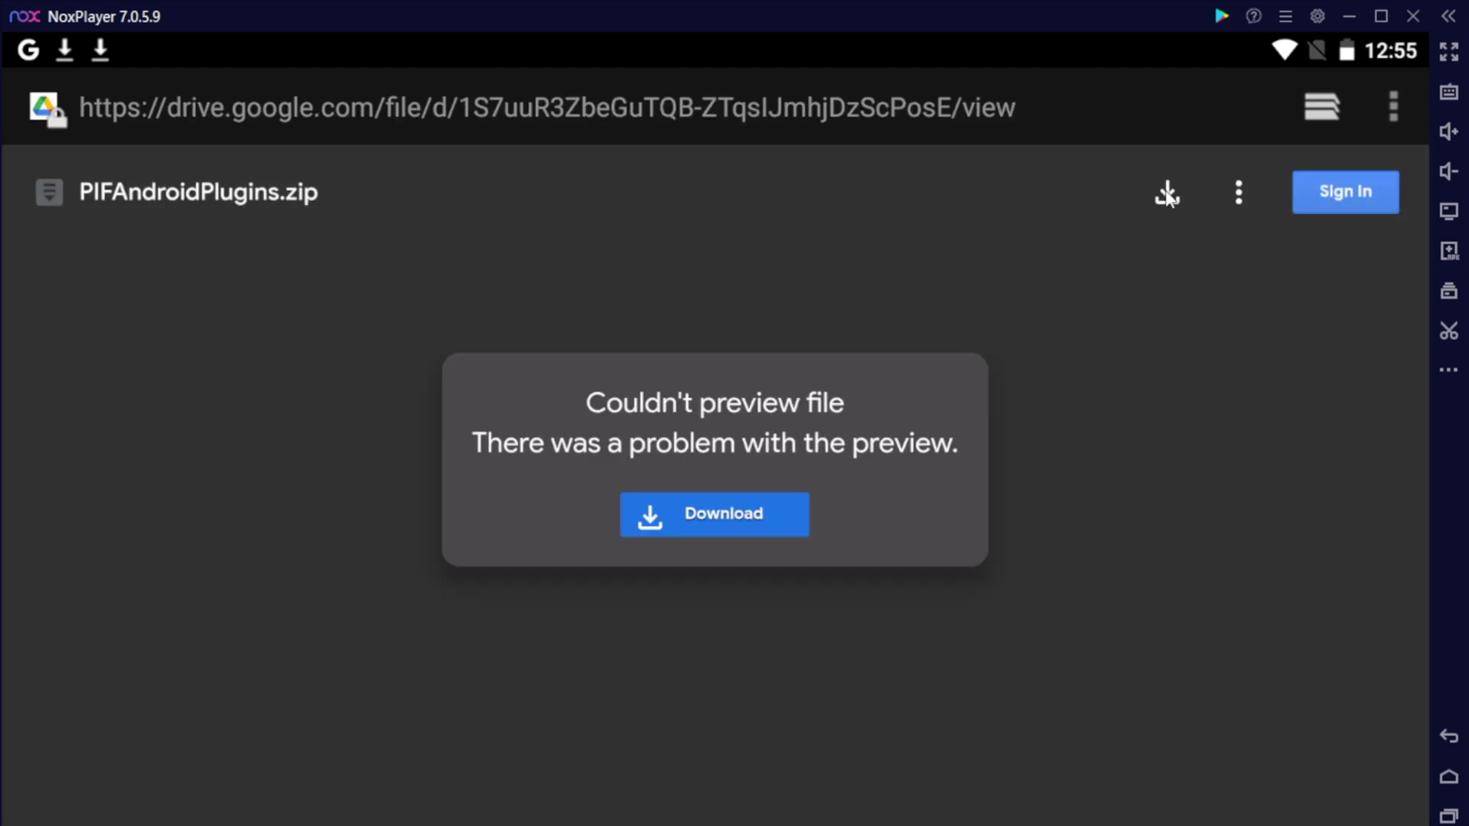
click(1448, 737)
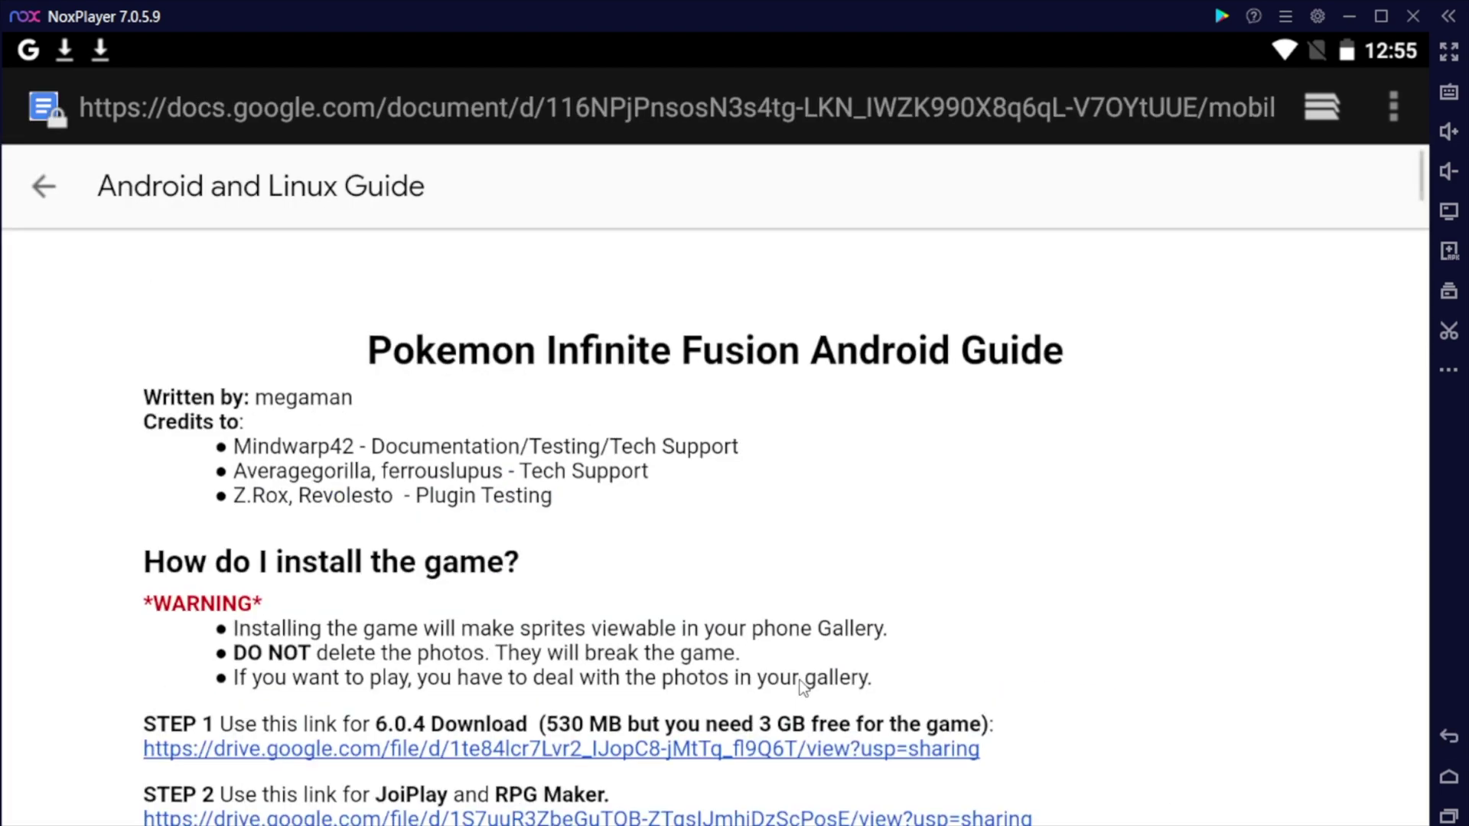
- Follow the guide's optional extraction tool link to Google Play, open RAR and dismiss its subscription offer
scroll(802, 686, down, 6)
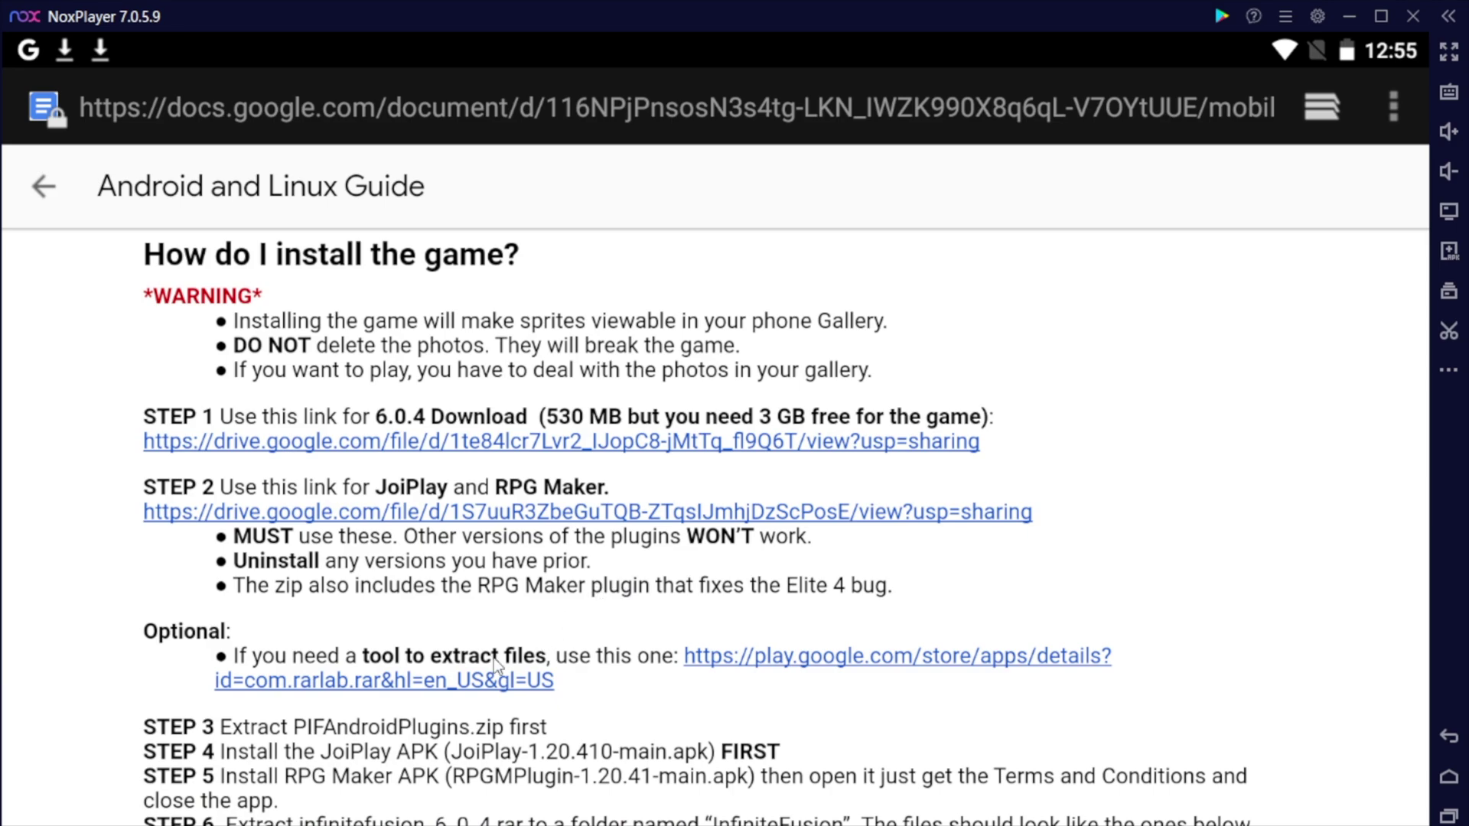
click(759, 663)
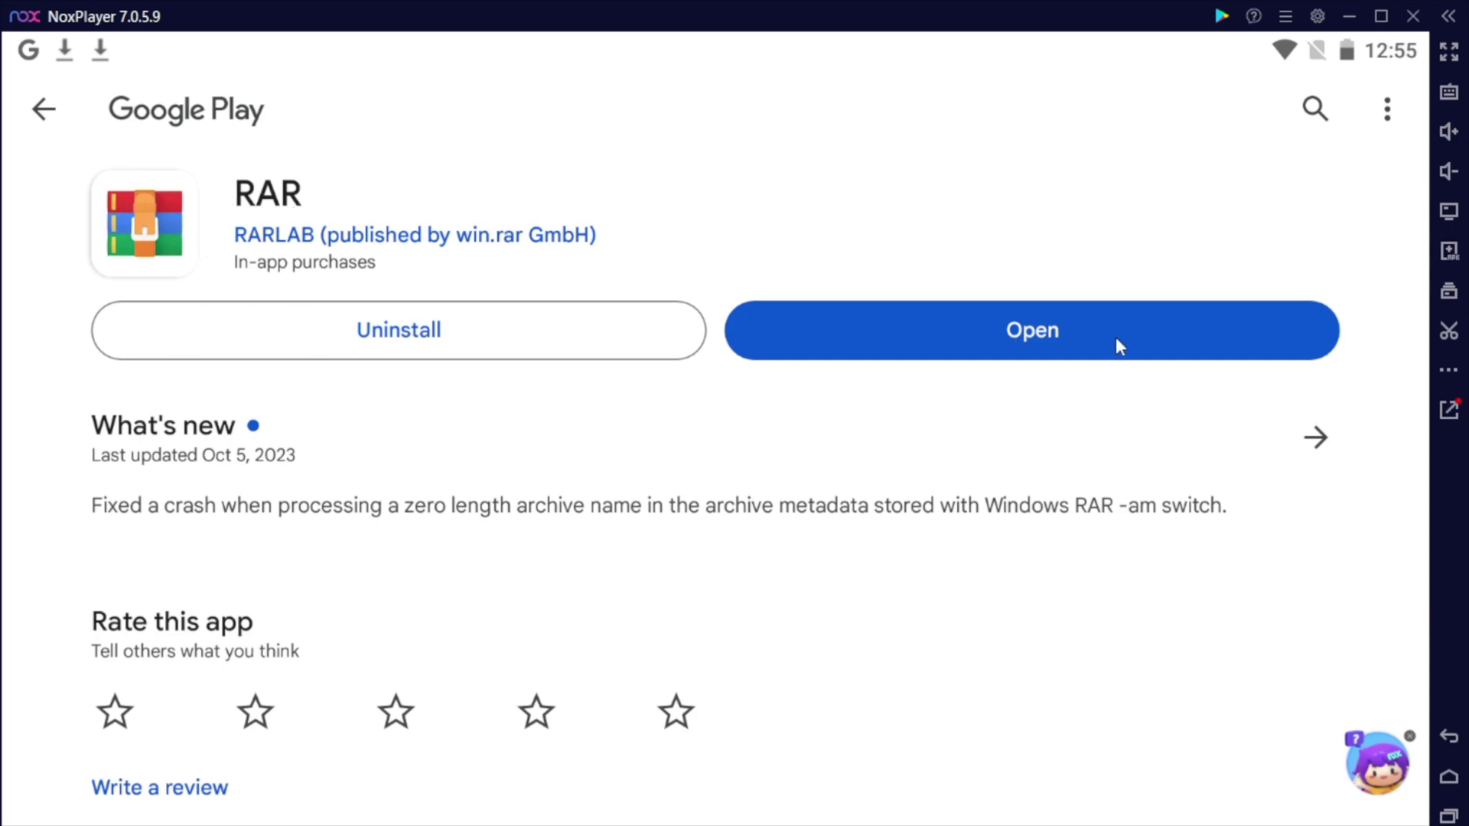
click(1094, 340)
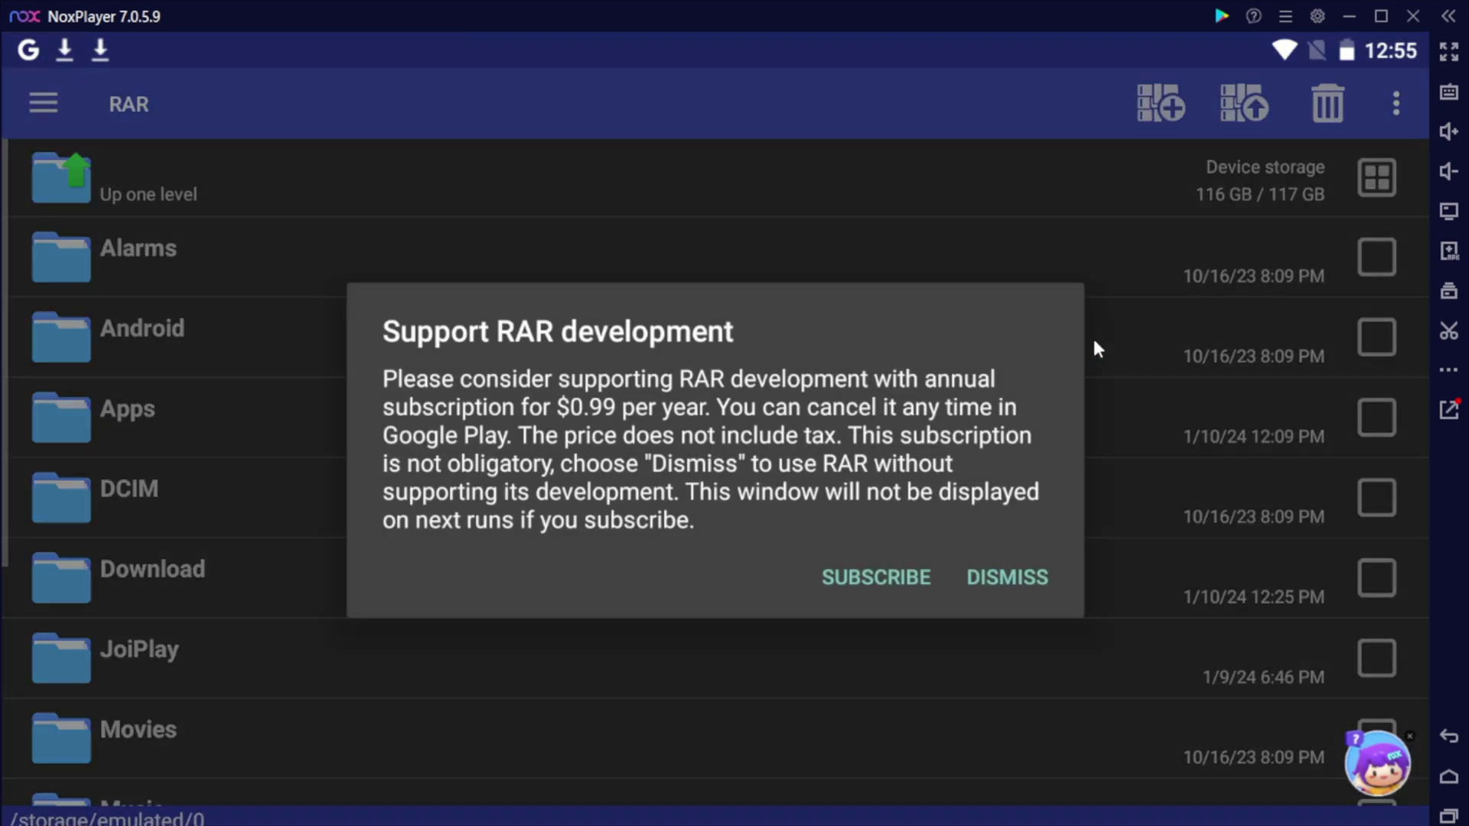
click(1011, 595)
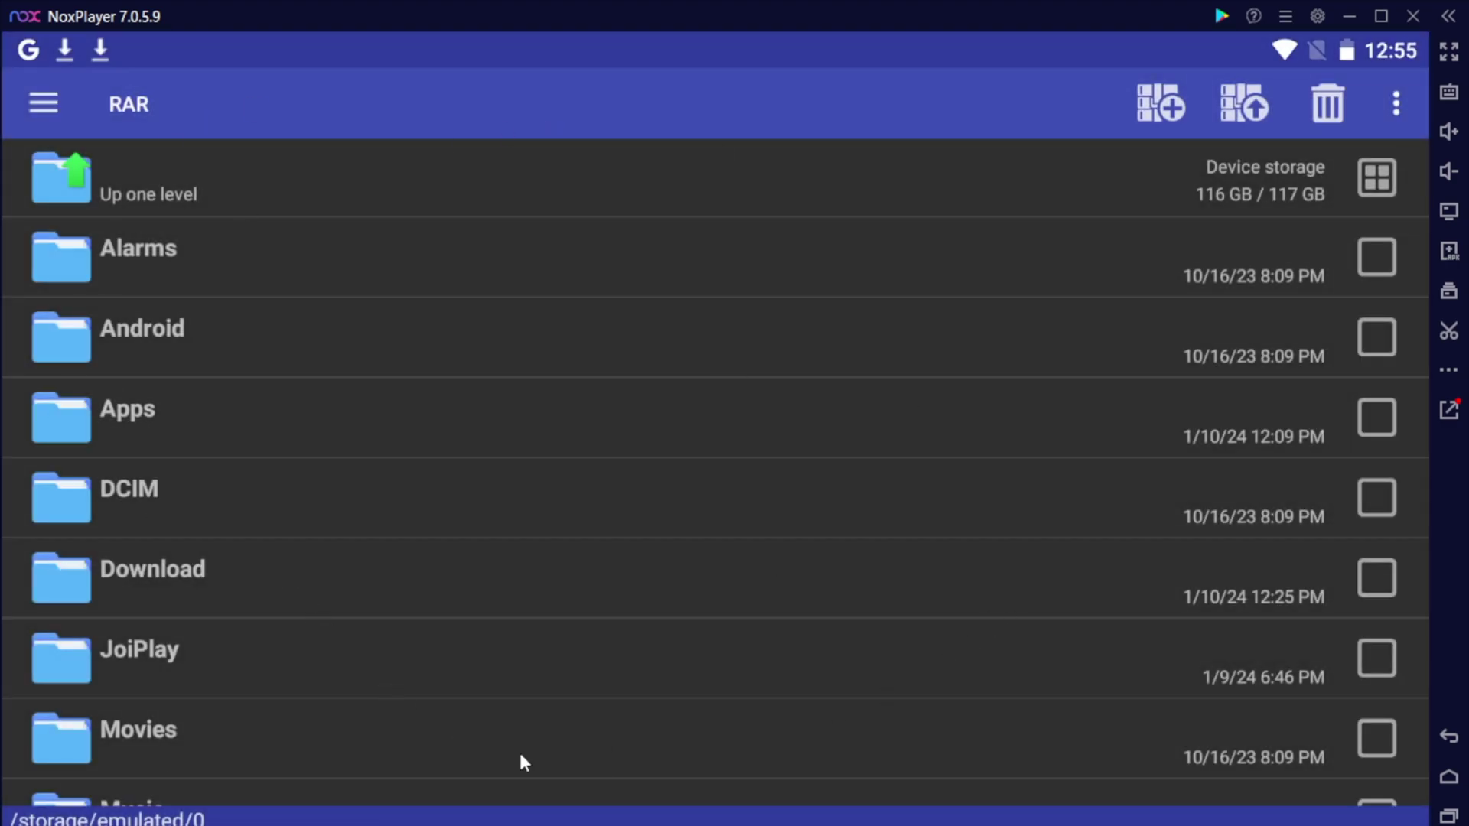
- Open the Download folder in RAR and view the extraction options for PIFAndroidPlugins.zip and infinitefusion_6_0_4.rar
click(192, 577)
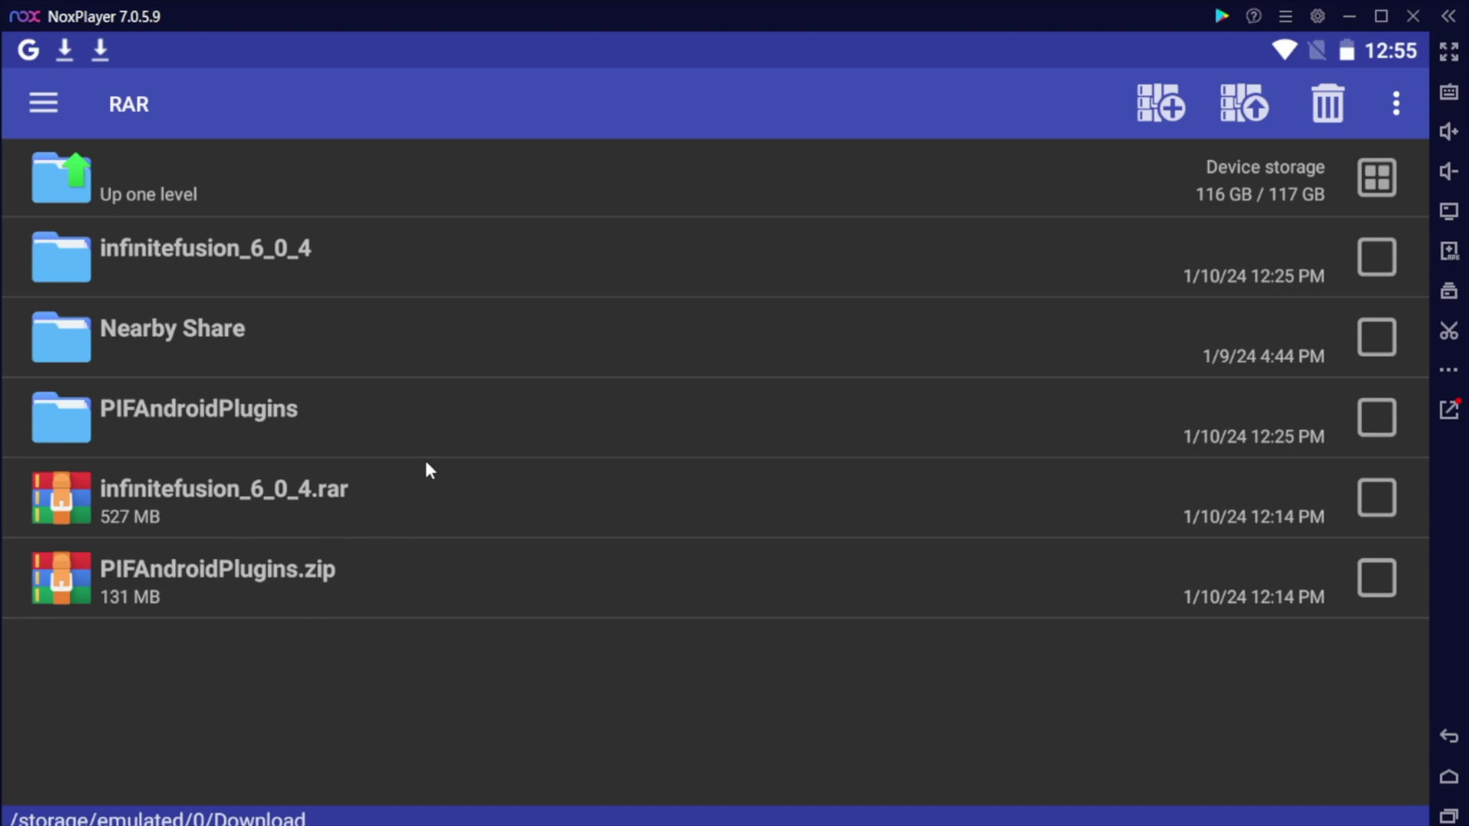
click(173, 581)
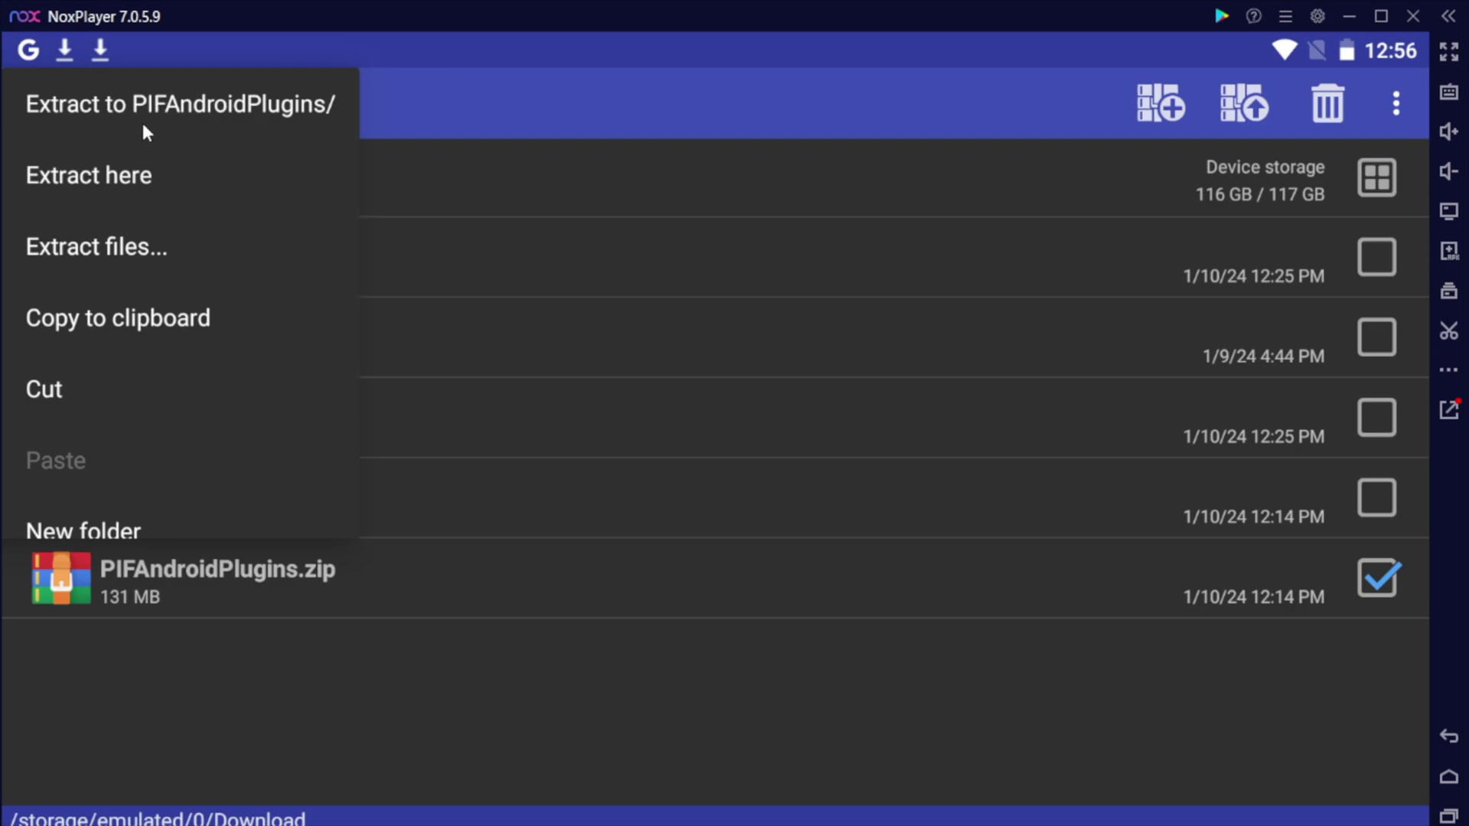
click(331, 678)
click(172, 490)
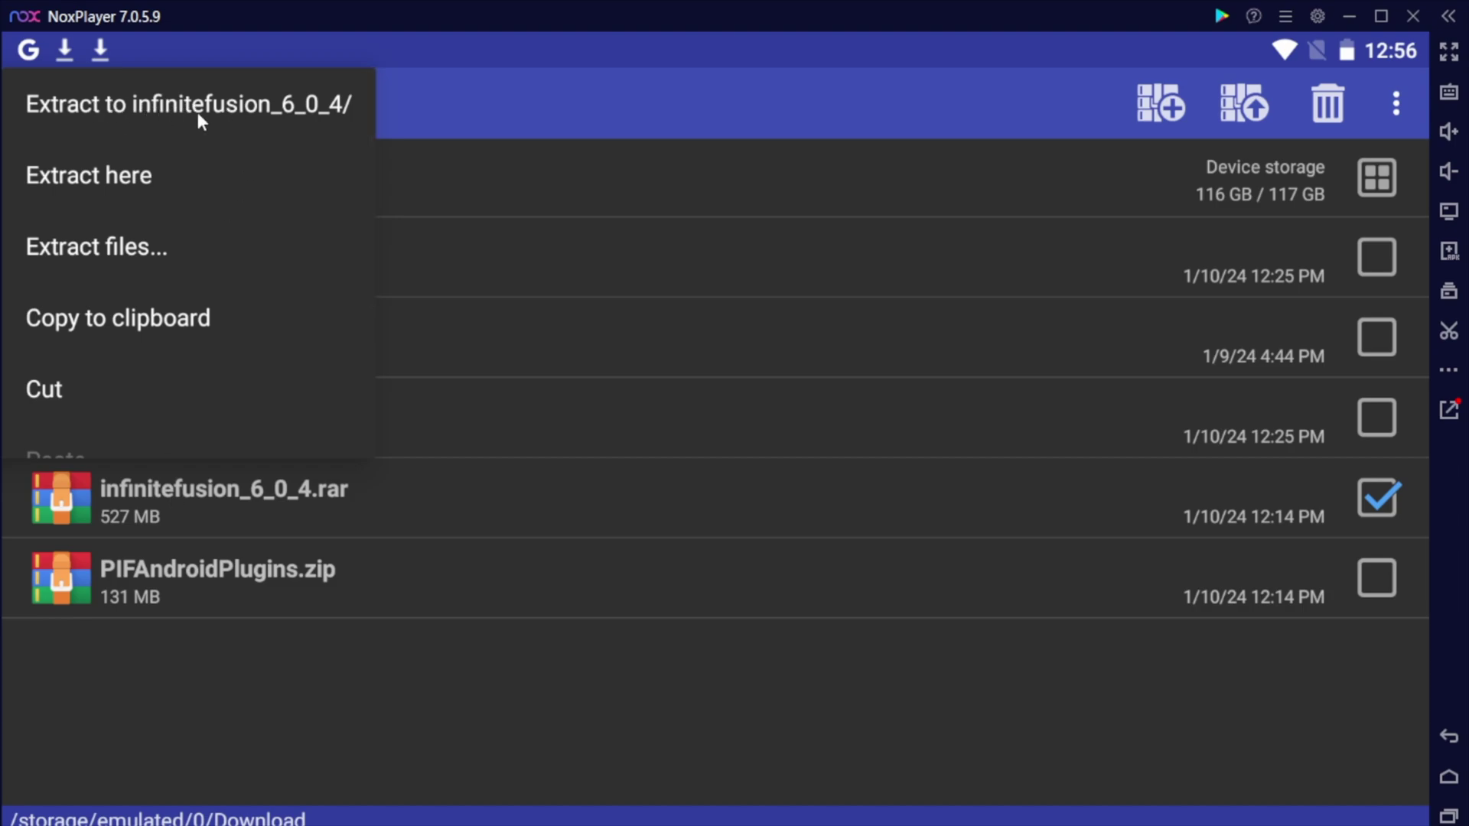
click(352, 699)
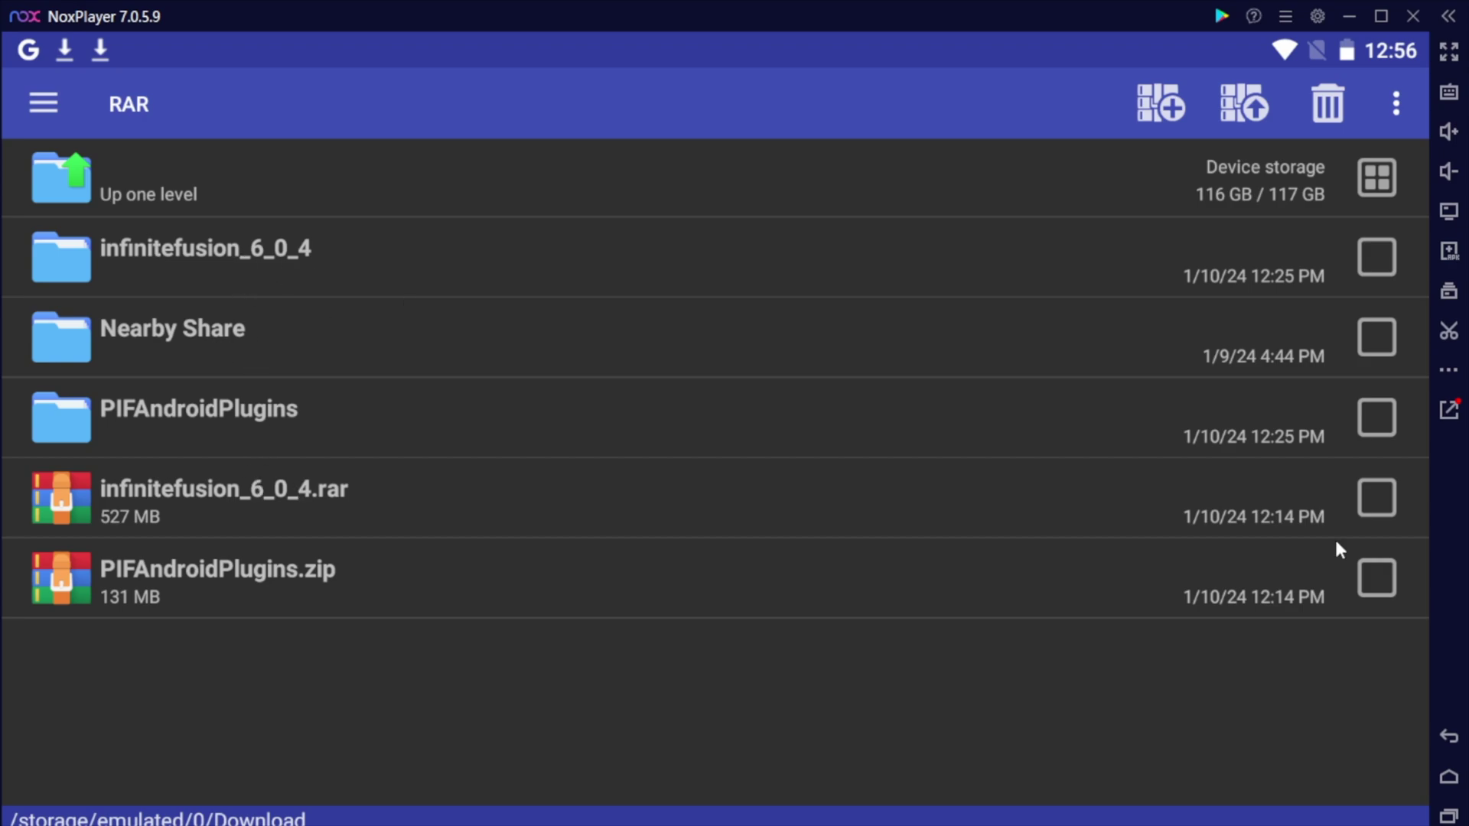
- Switch to the Amaze file manager and open the Download/PIFAndroidPlugins/PIFAndroidPlugins folder in storage
click(1449, 776)
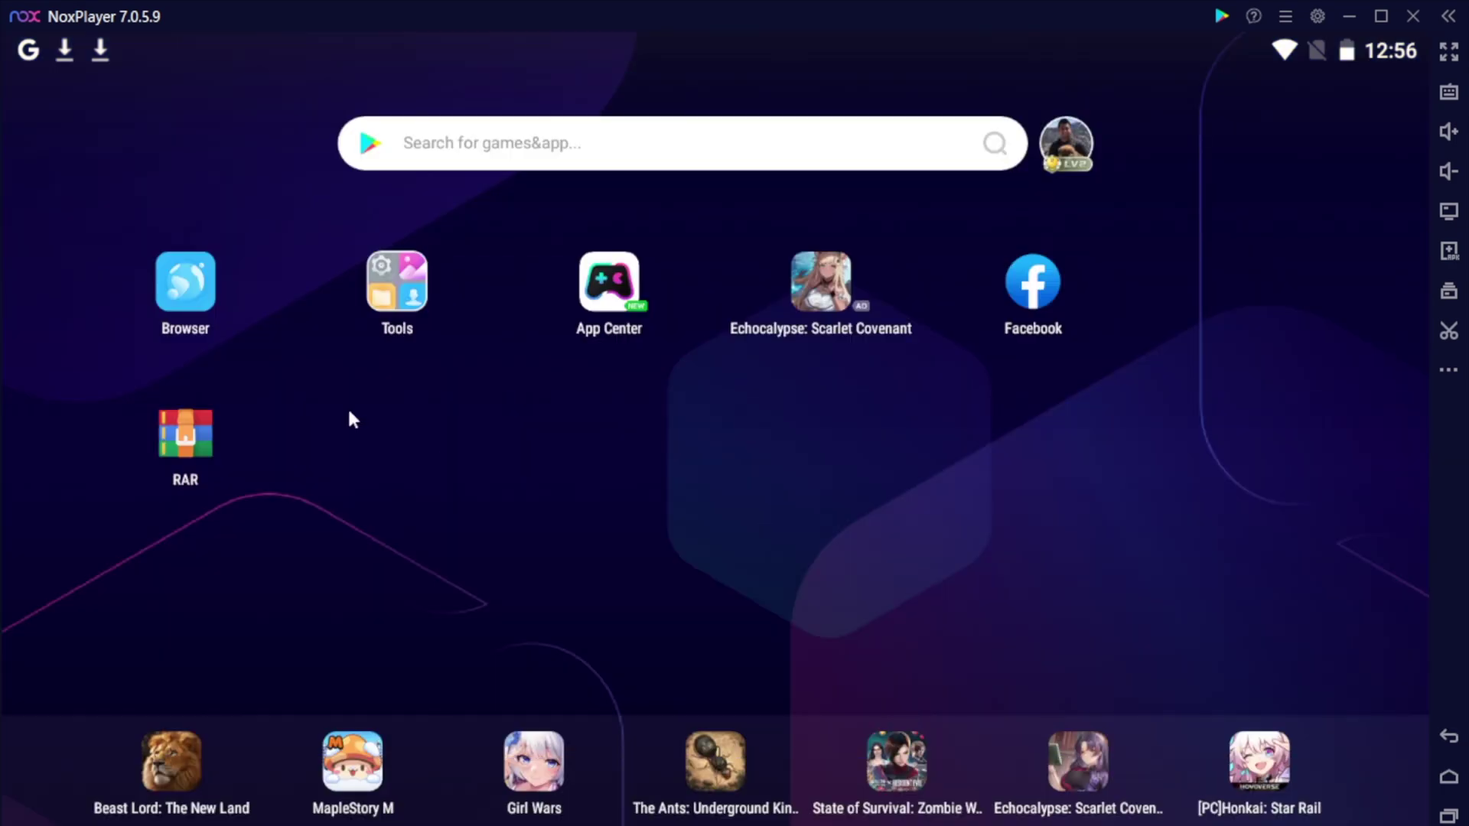
click(388, 289)
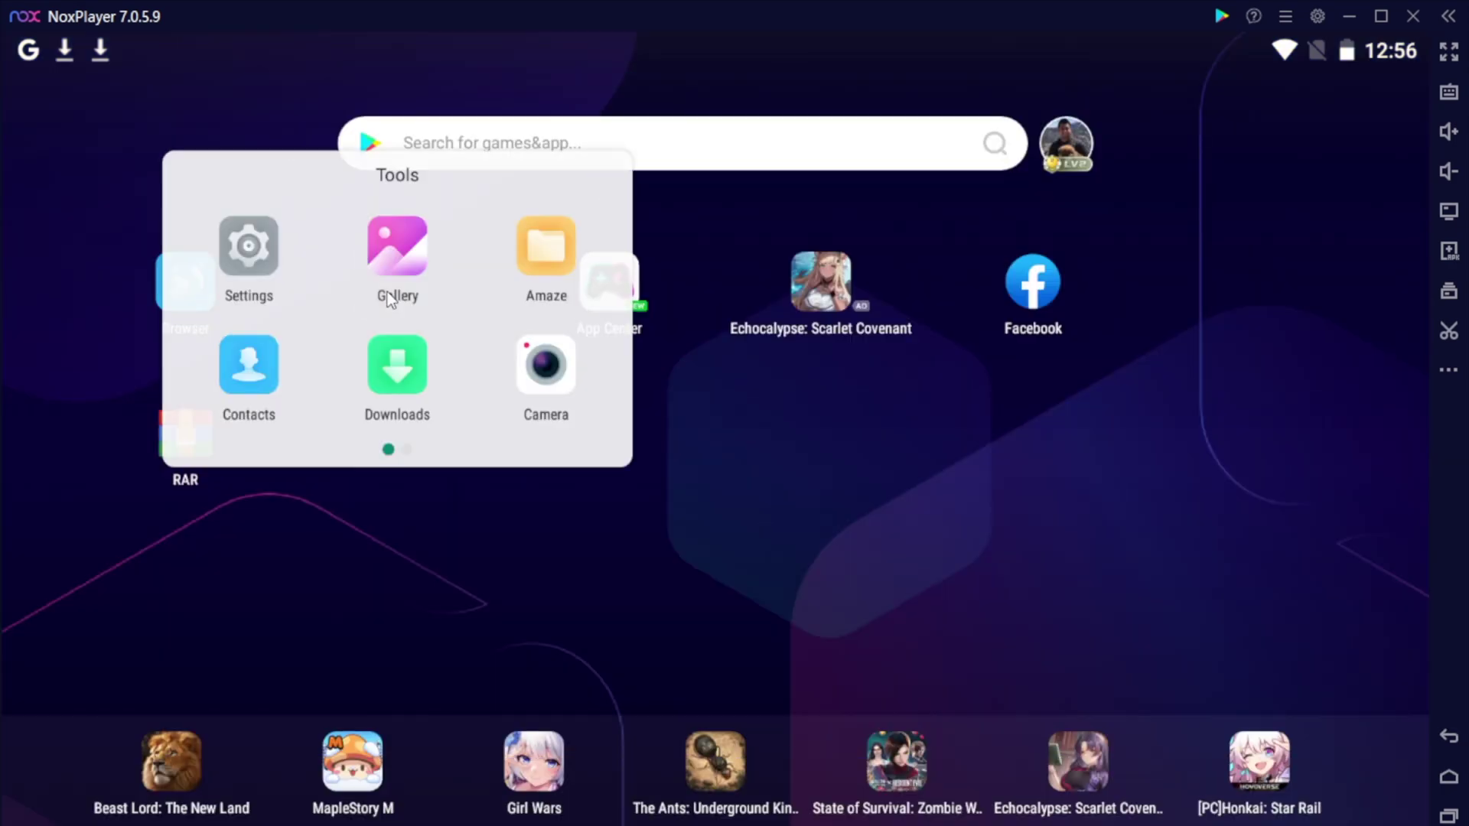
click(558, 261)
click(159, 343)
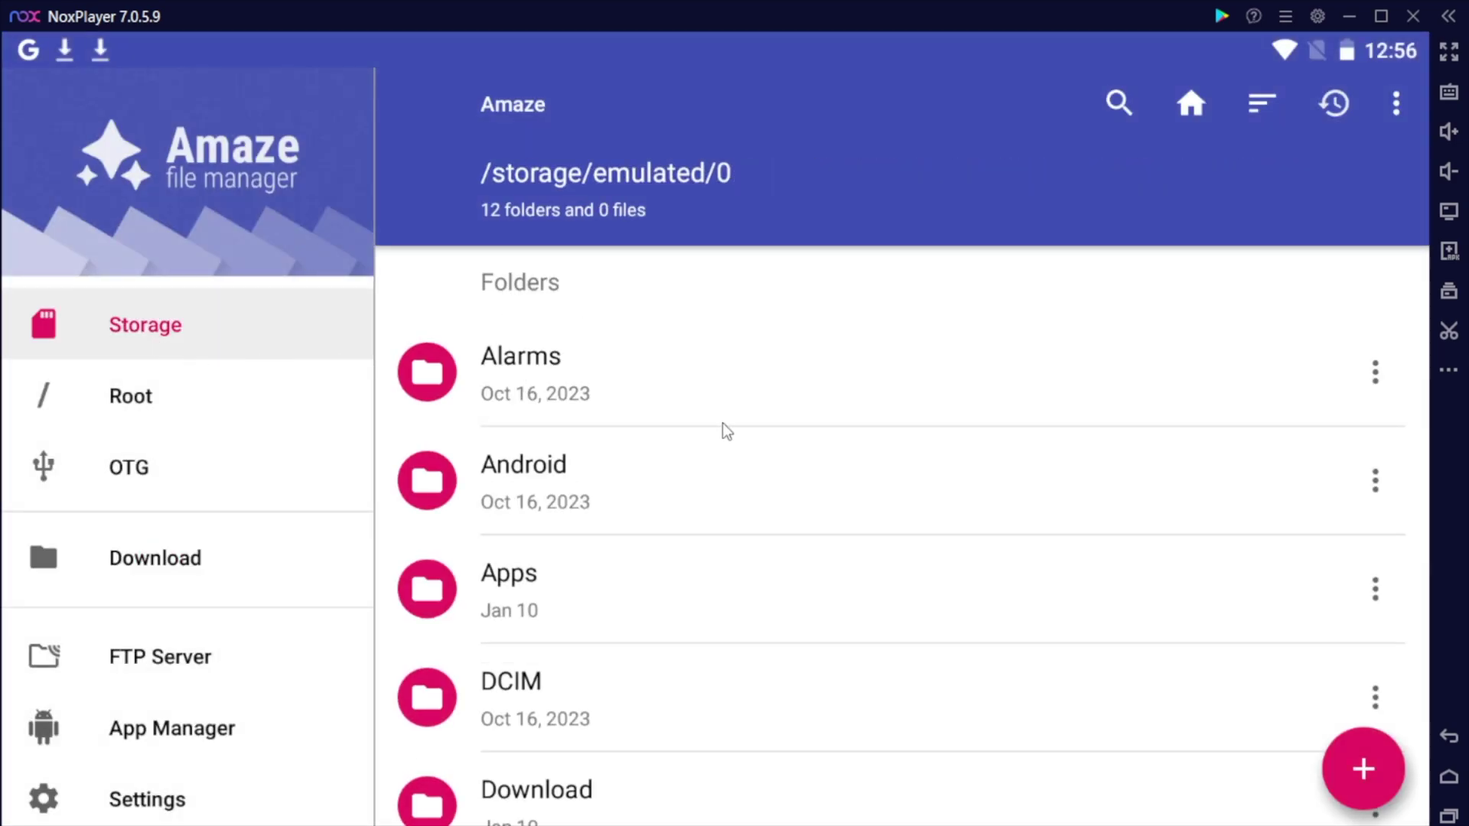
scroll(769, 535, down, 3)
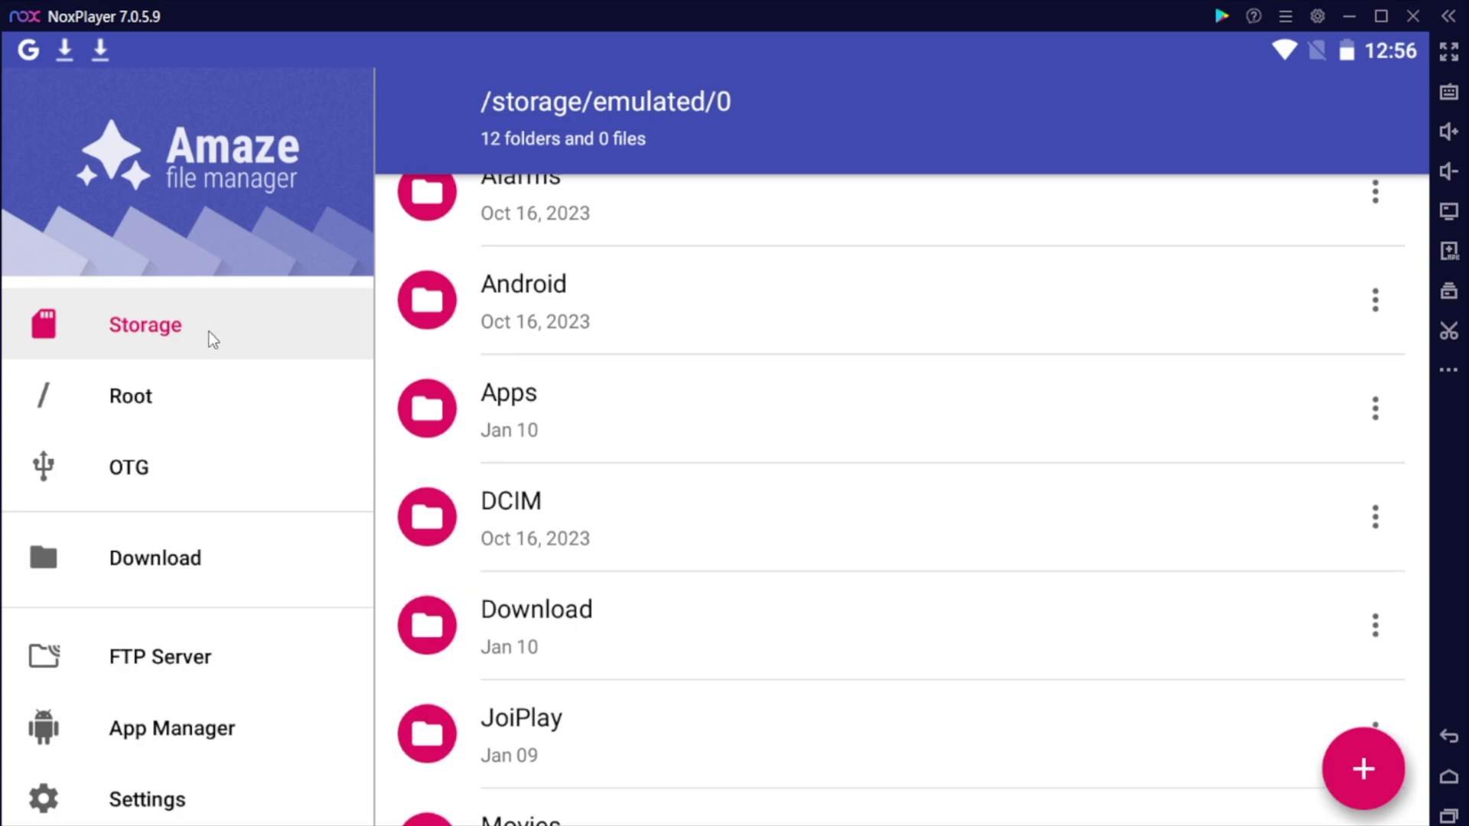
click(622, 631)
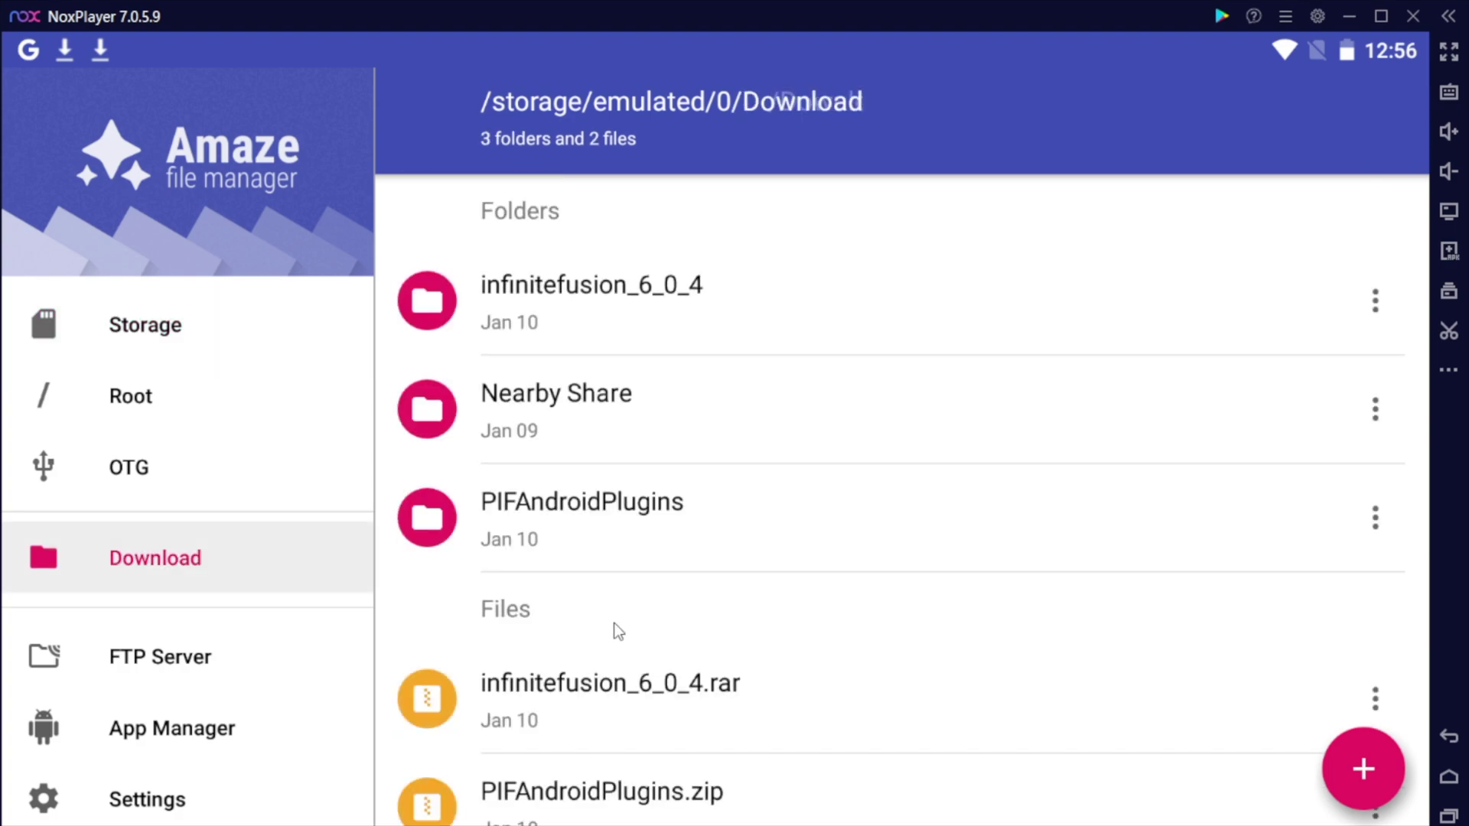
click(629, 521)
click(617, 318)
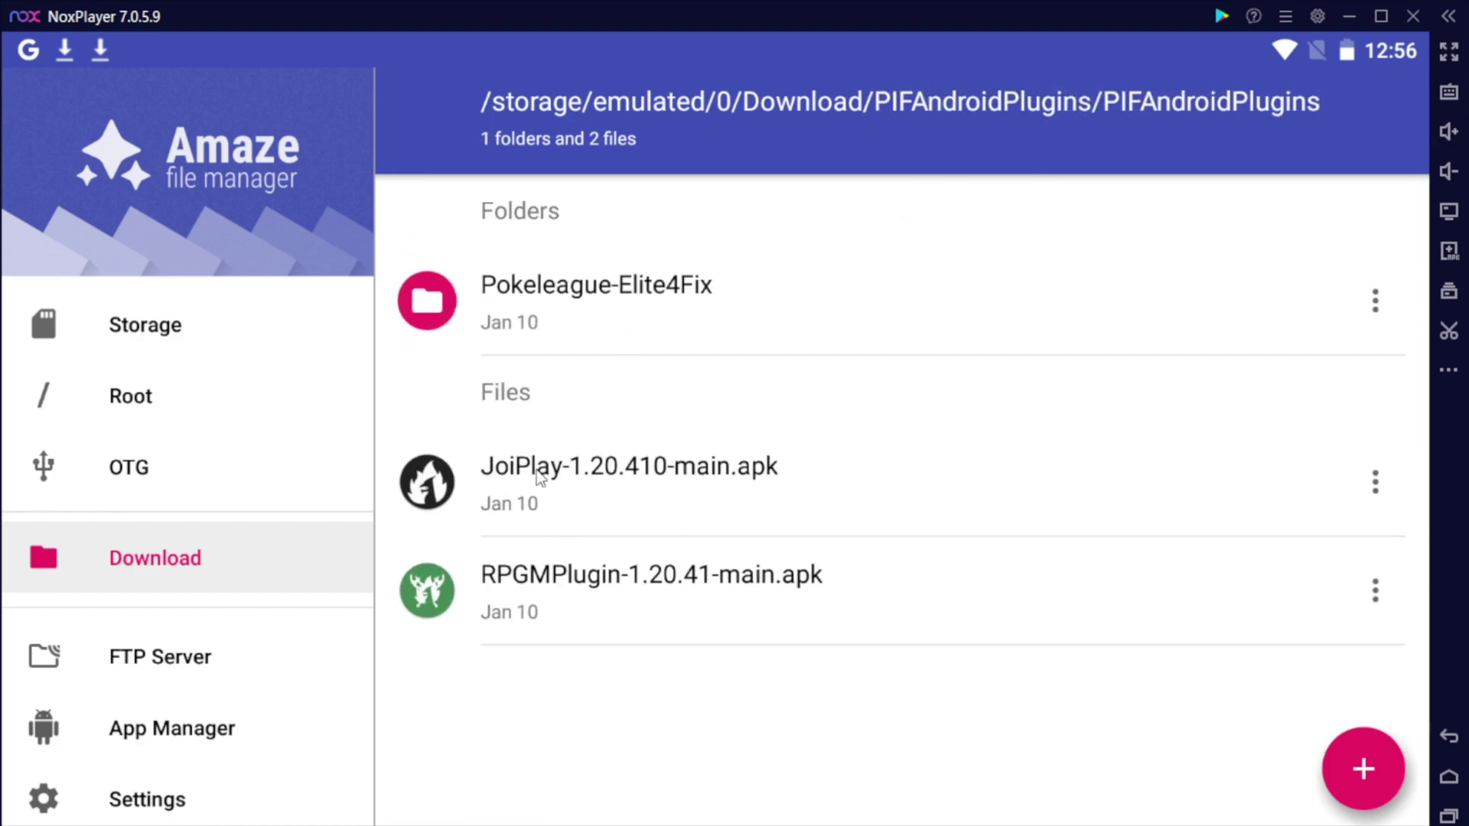
- Install JoiPlay from JoiPlay-1.20.410-main.apk and close the installer
click(538, 476)
click(918, 547)
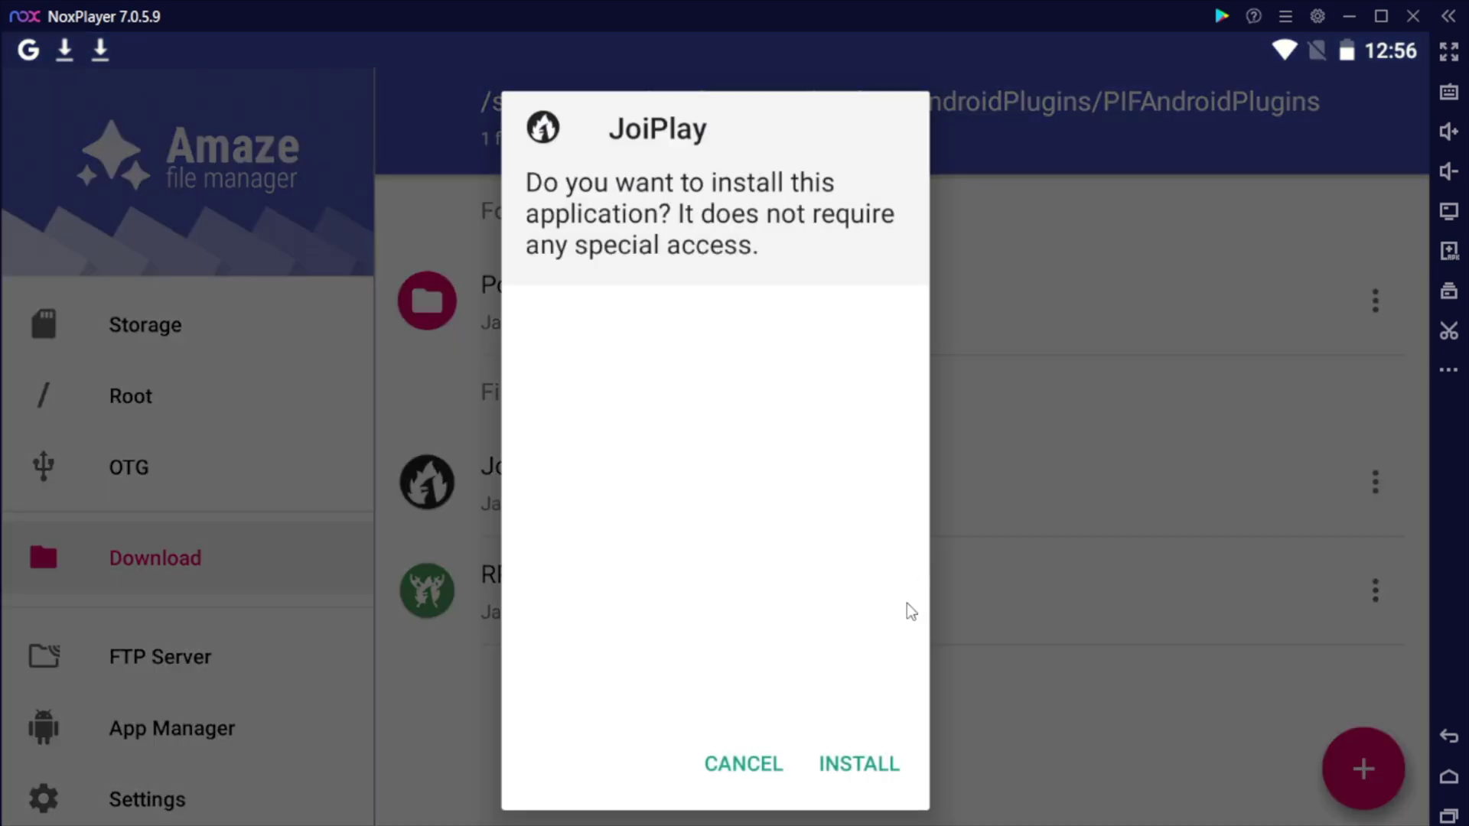
click(880, 763)
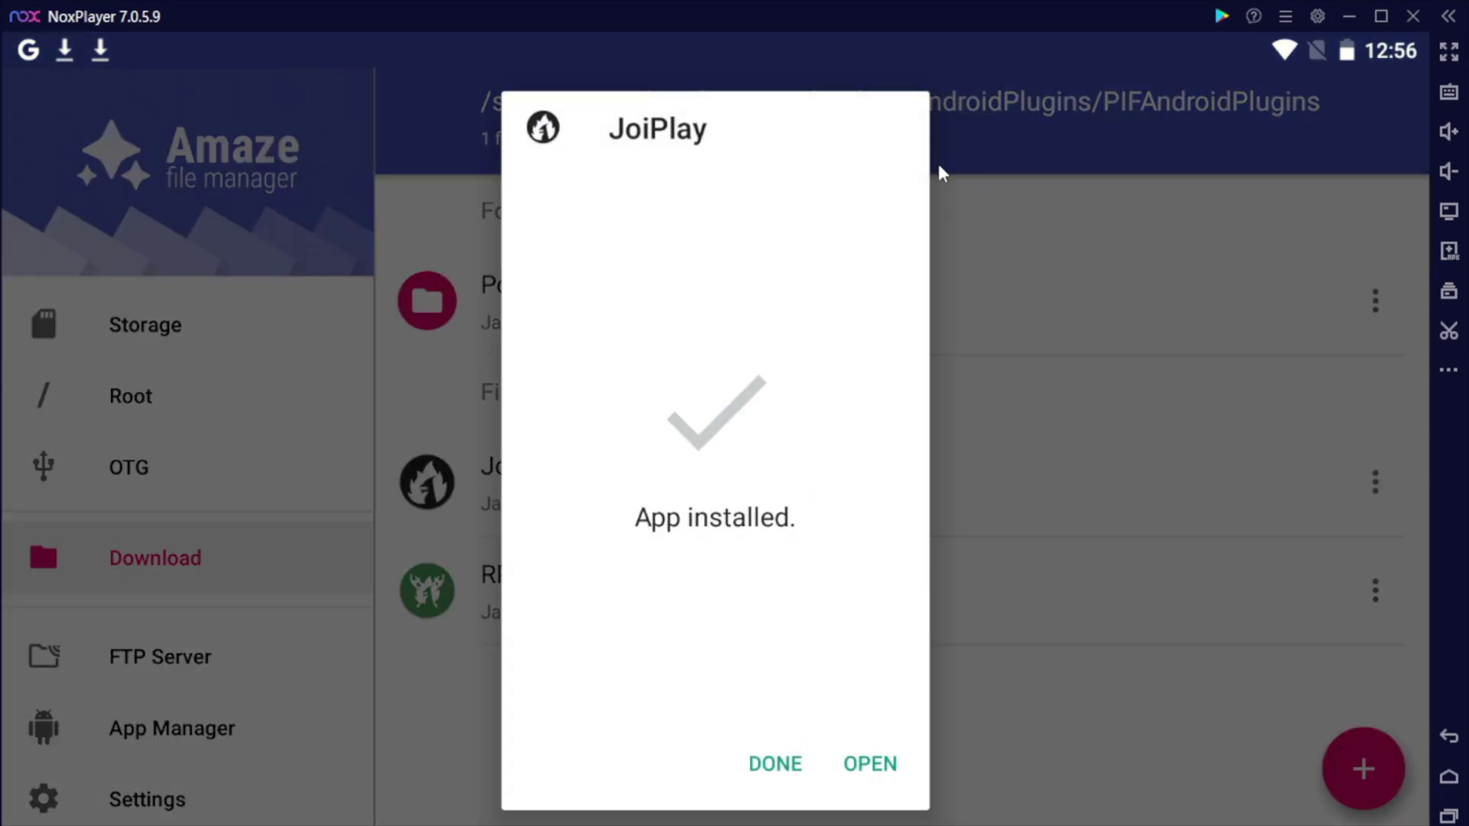
click(775, 764)
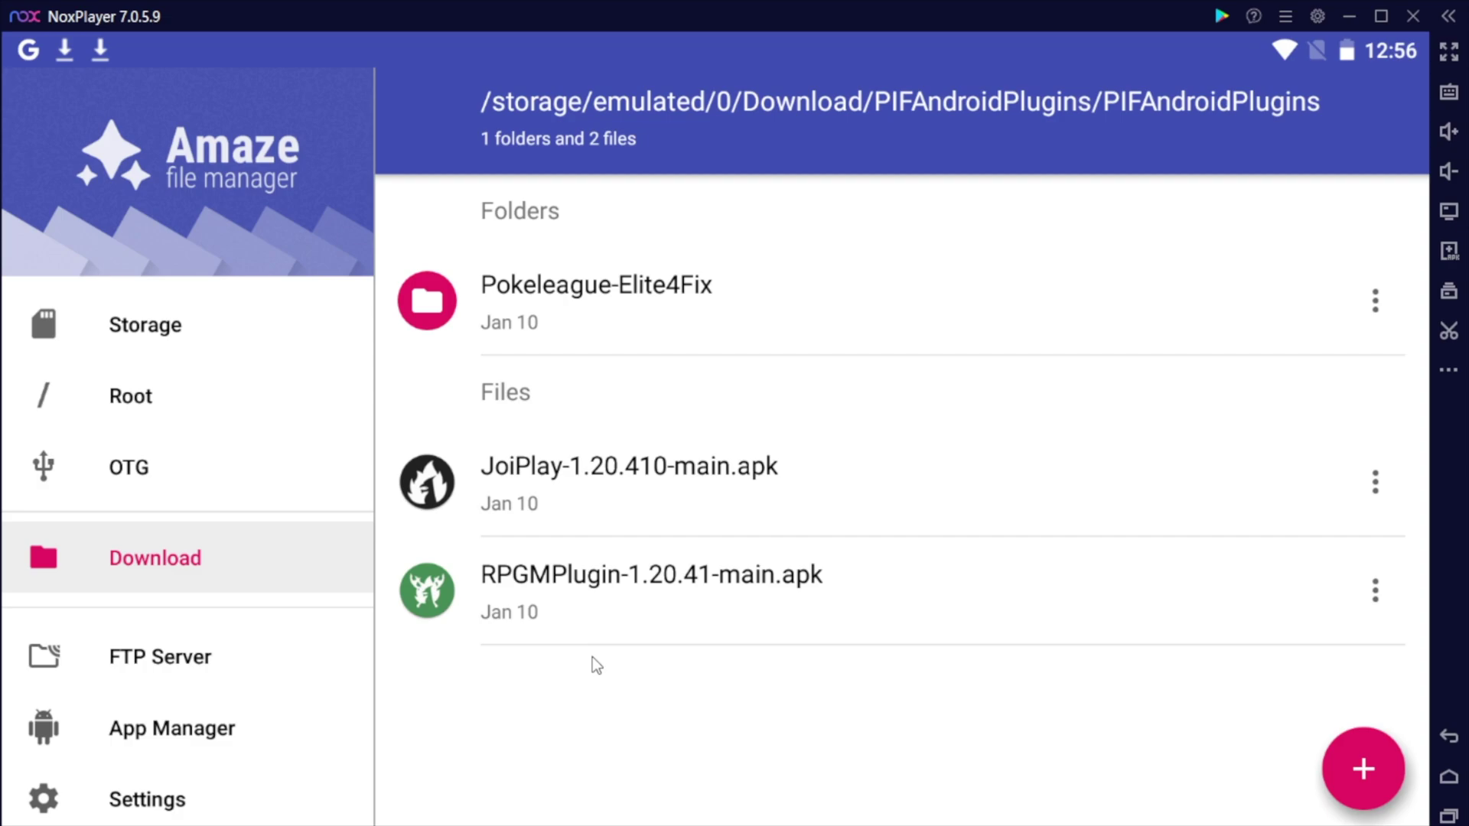
- Install the RPG Maker plugin from RPGMPlugin-1.20.41-main.apk and close the installer
click(447, 617)
click(599, 595)
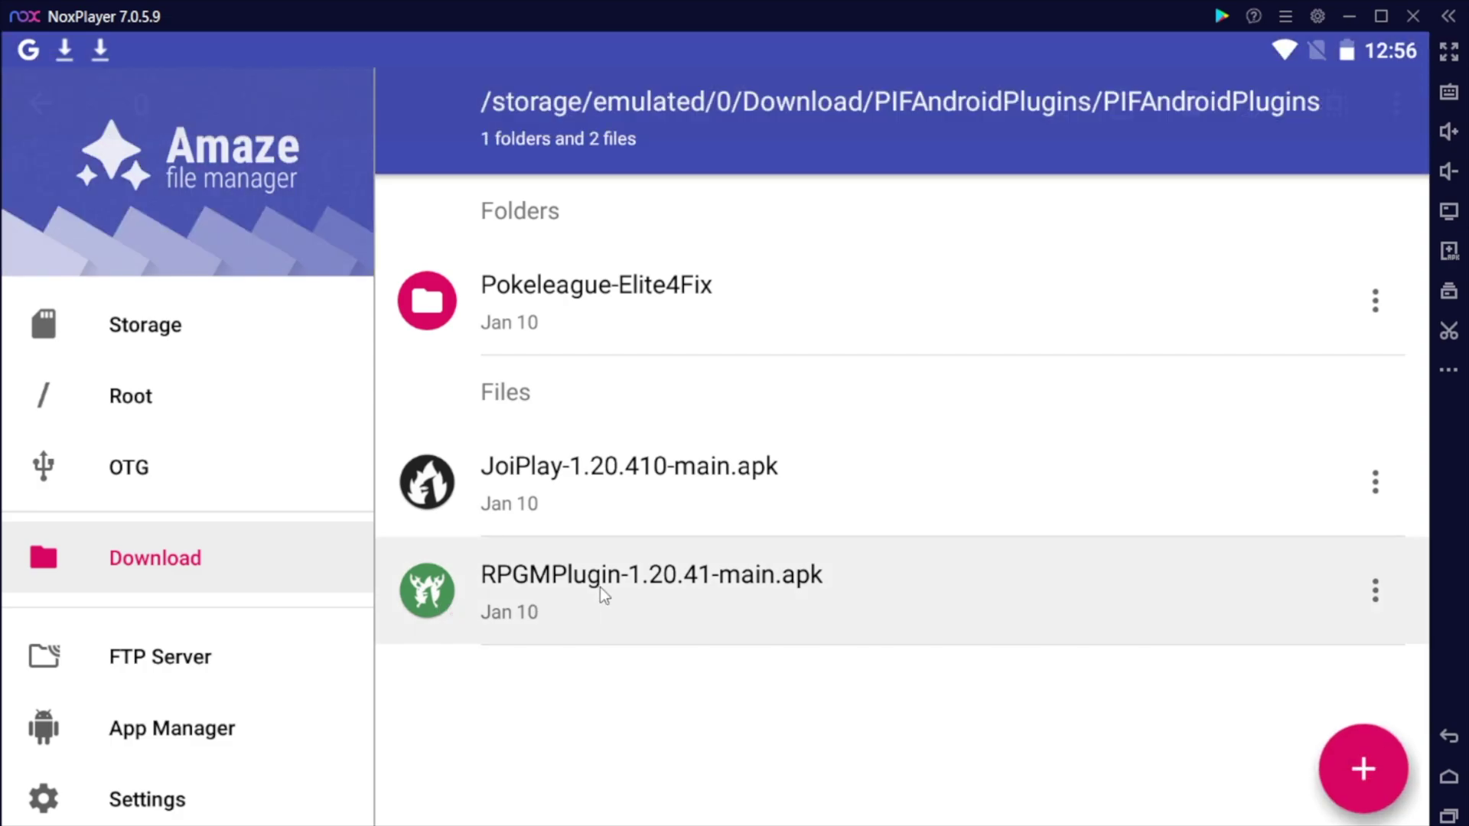
click(600, 595)
click(907, 553)
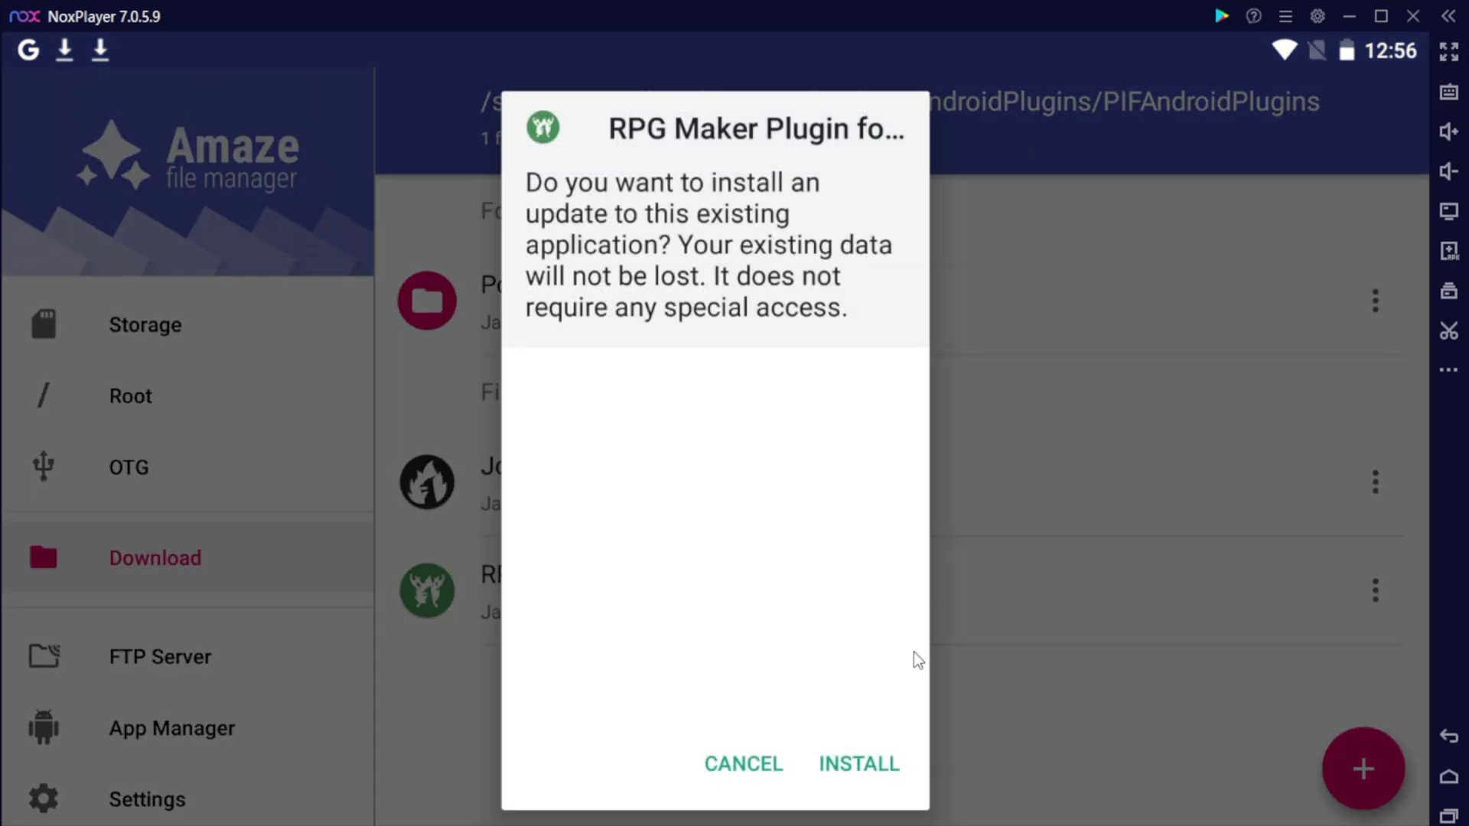
click(857, 769)
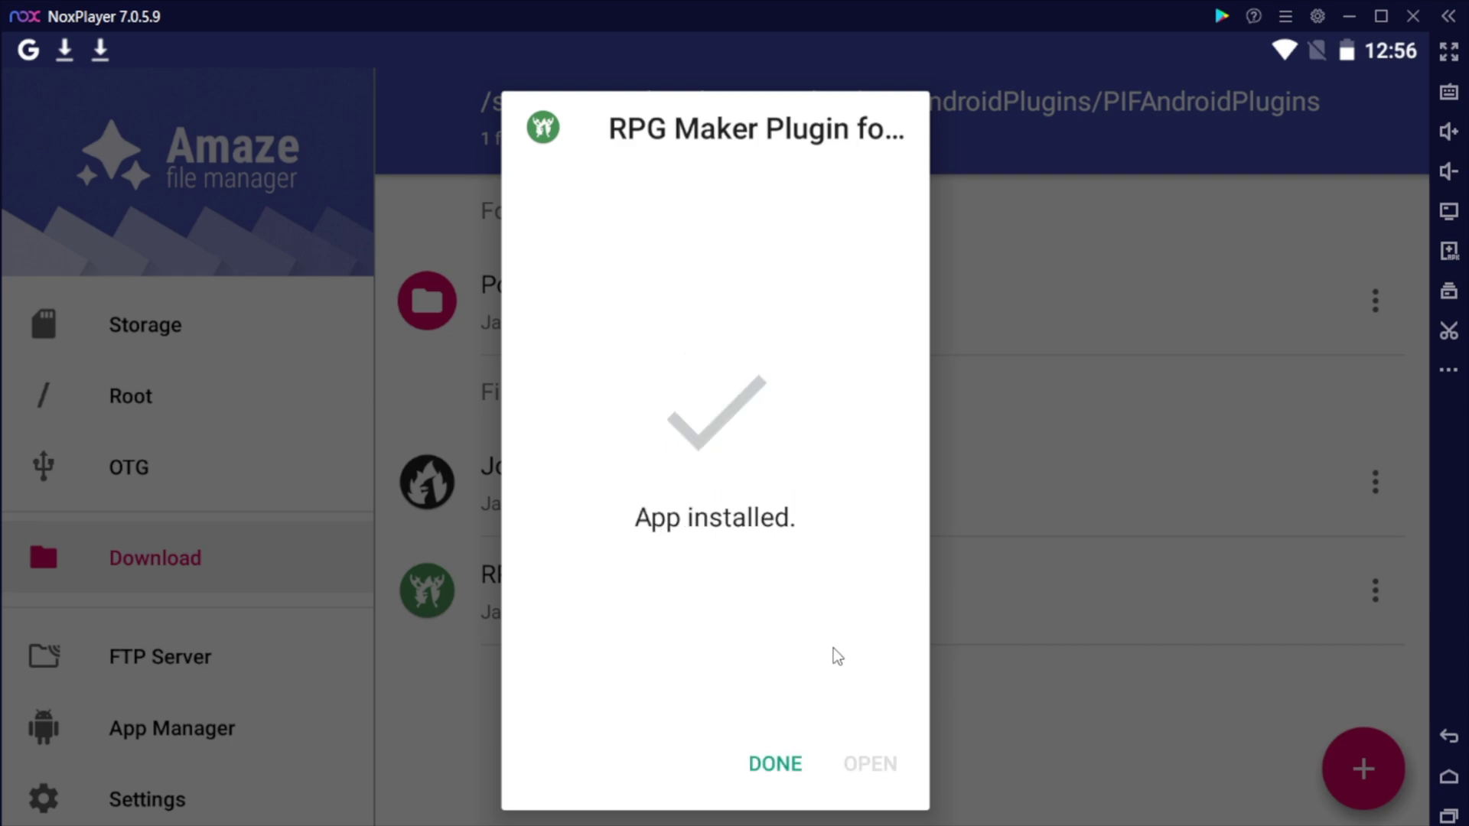
click(777, 769)
- Launch JoiPlay and complete its setup by accepting the Terms & Conditions and Privacy Policy and allowing storage access
click(1443, 784)
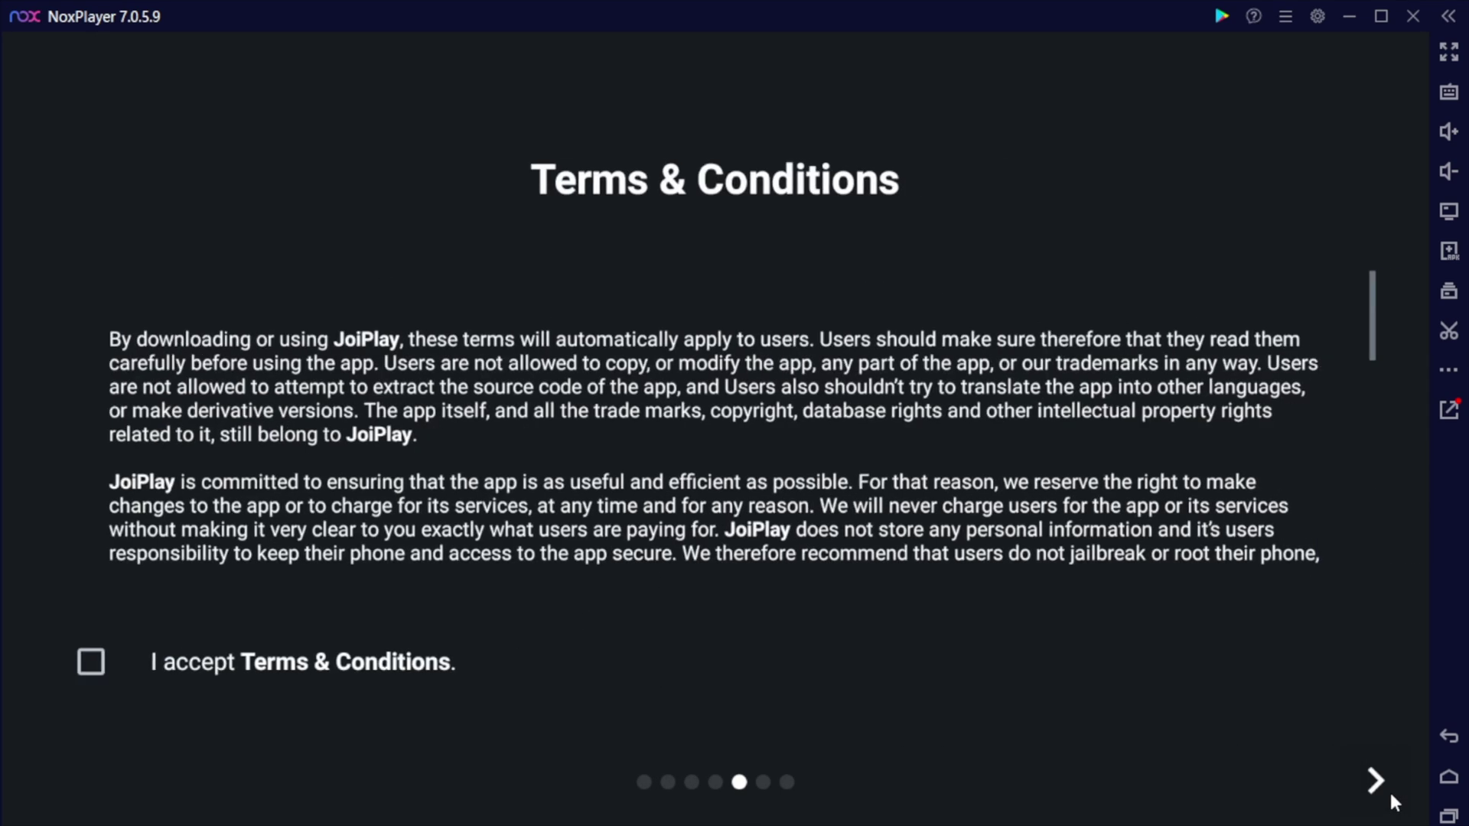
click(91, 662)
click(1396, 782)
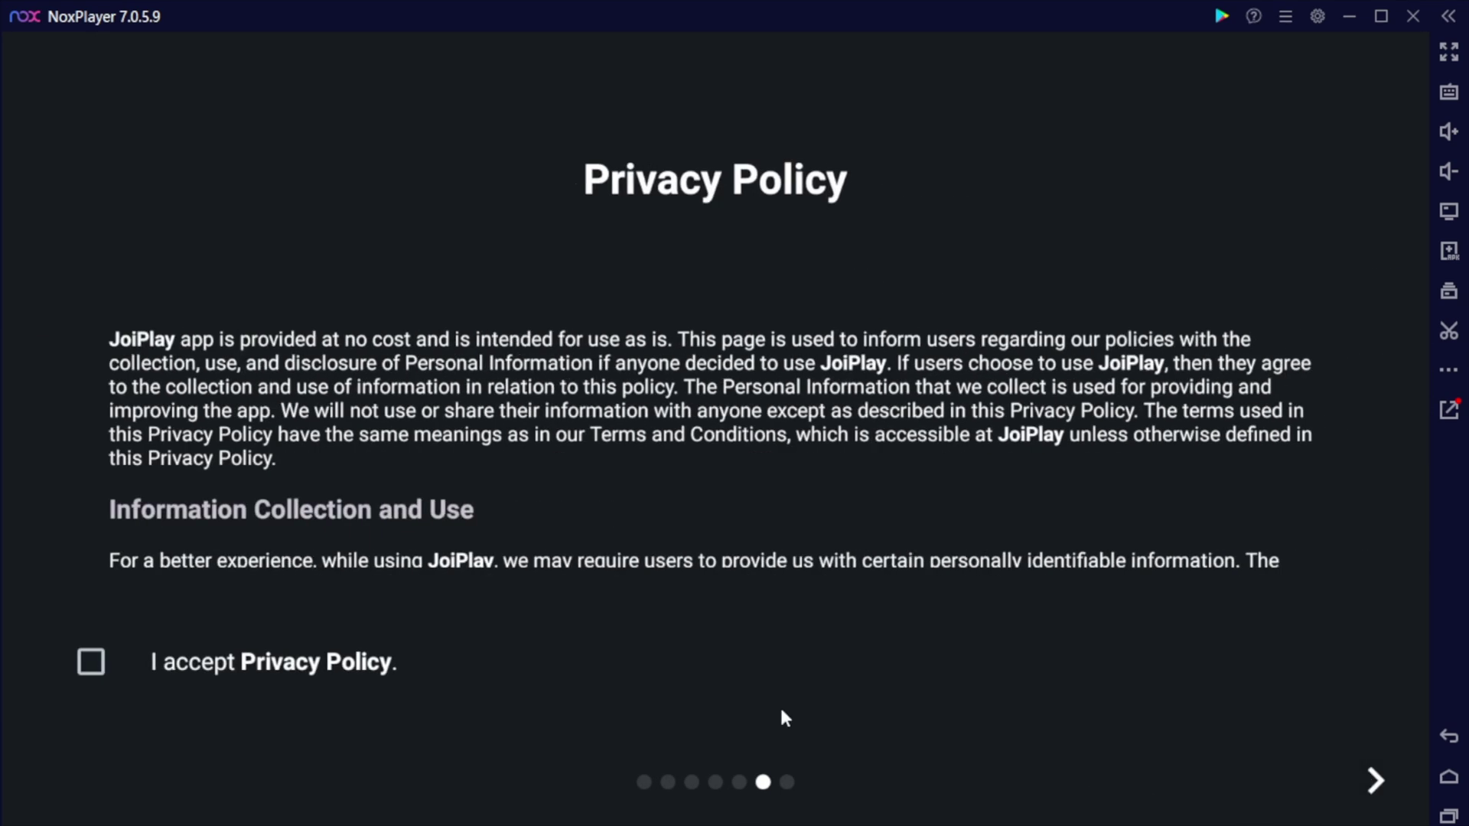
click(1381, 780)
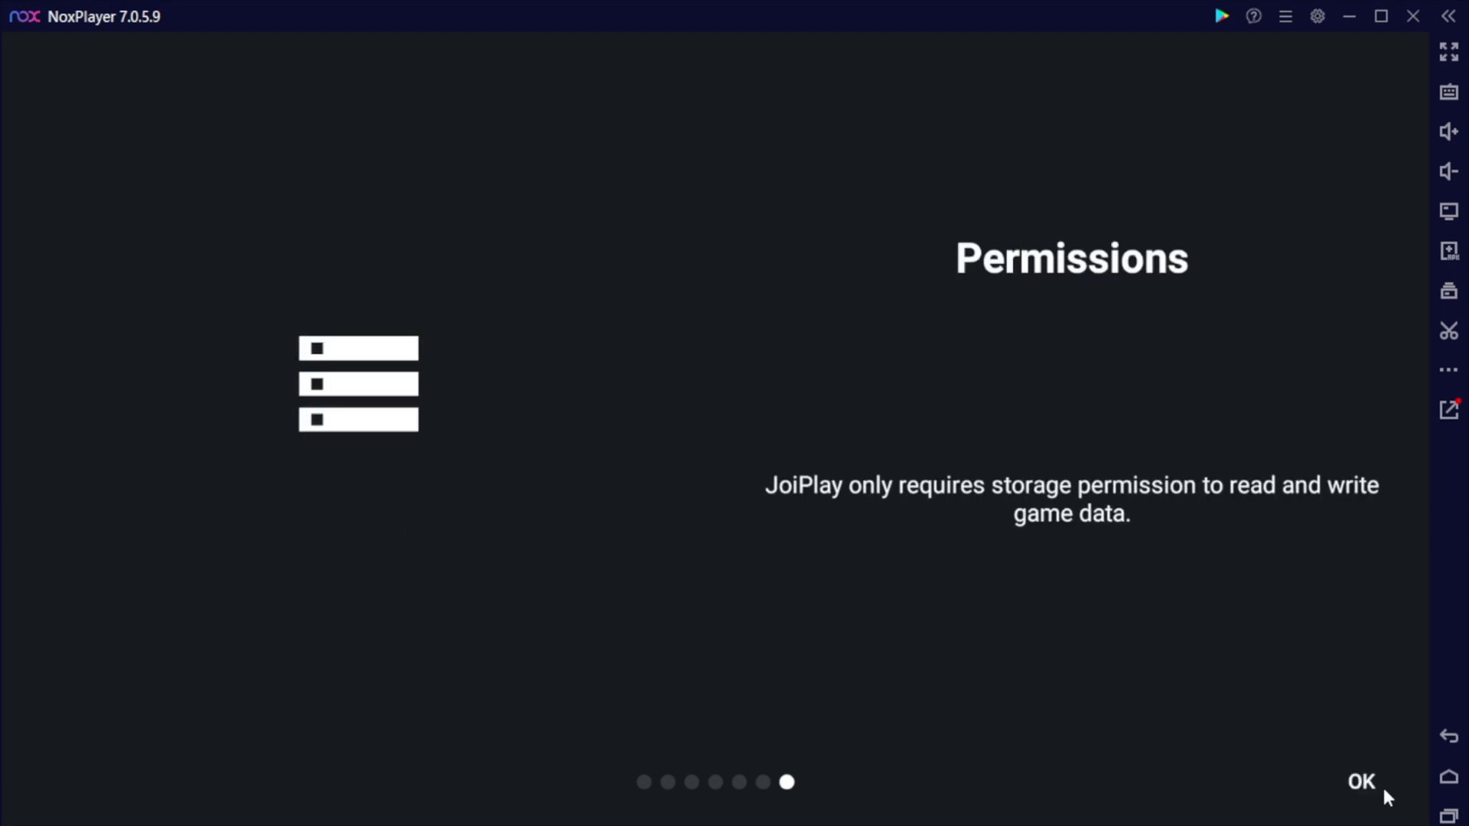
click(1371, 791)
click(930, 543)
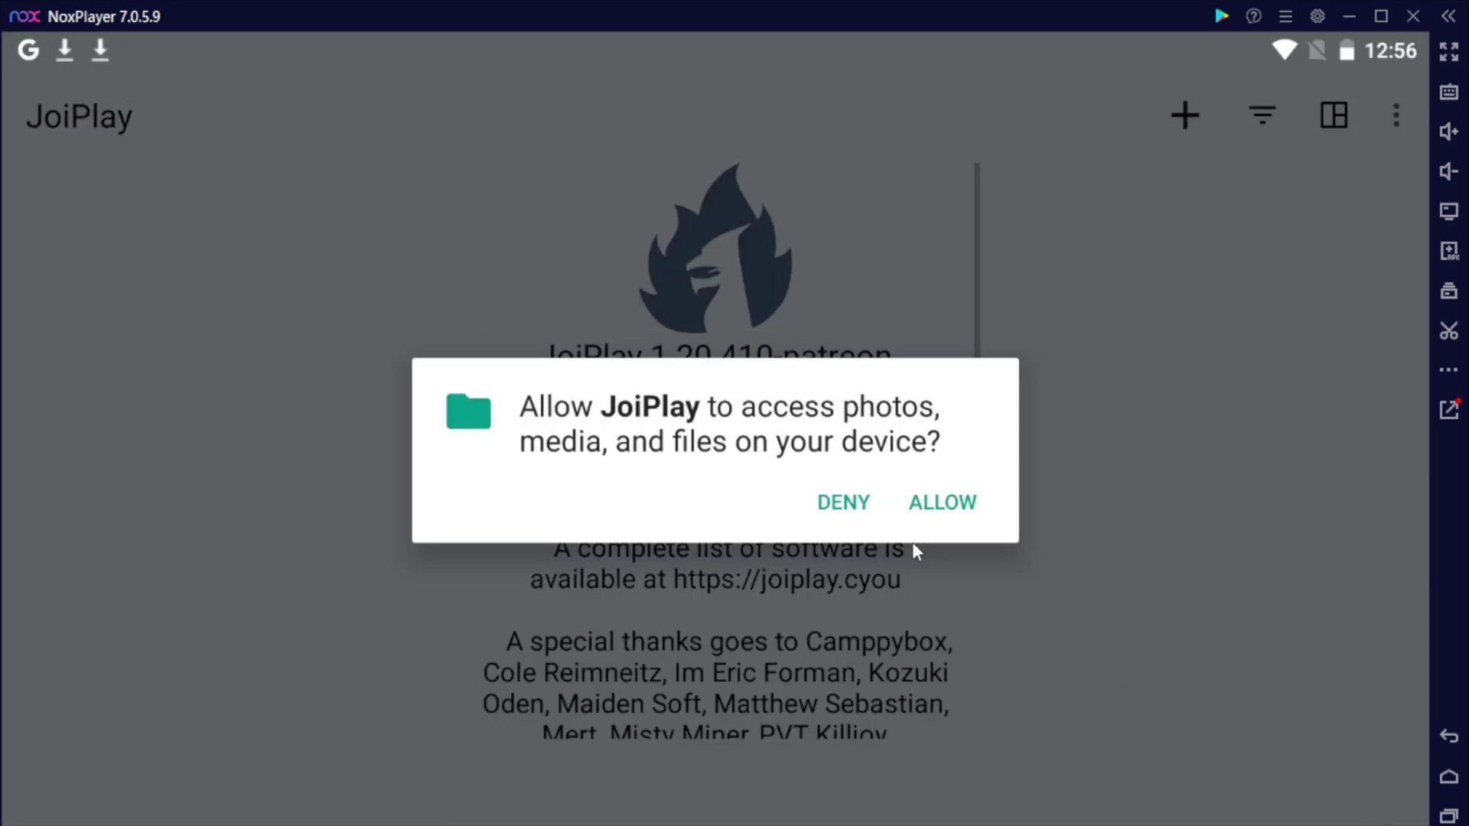
click(943, 513)
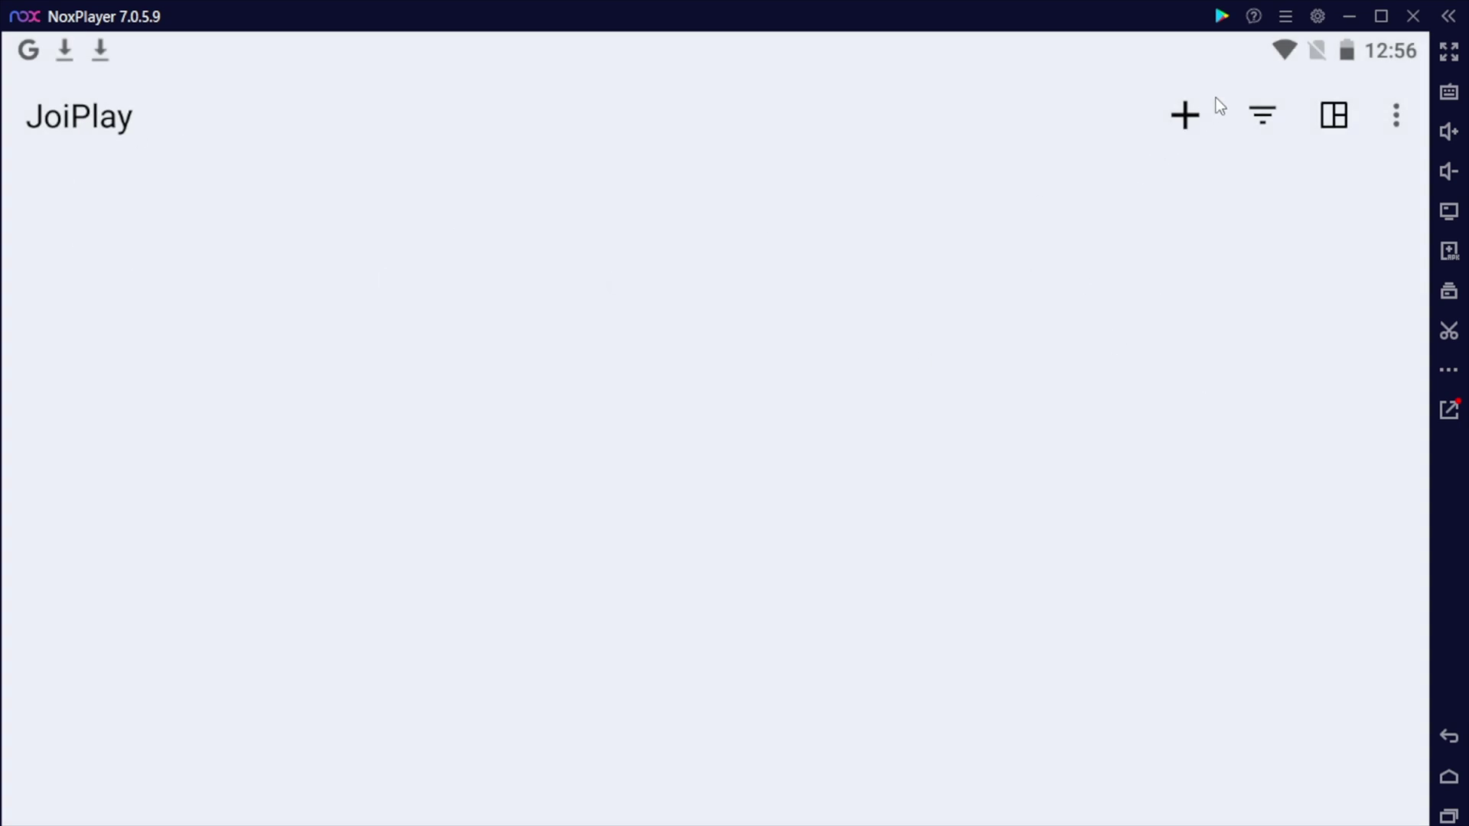
- Add a new game using Game.exe from the Download/infinitefusion_6_0_4/infinitefusion_6_0_4_joiplay folder as its executable
click(1182, 126)
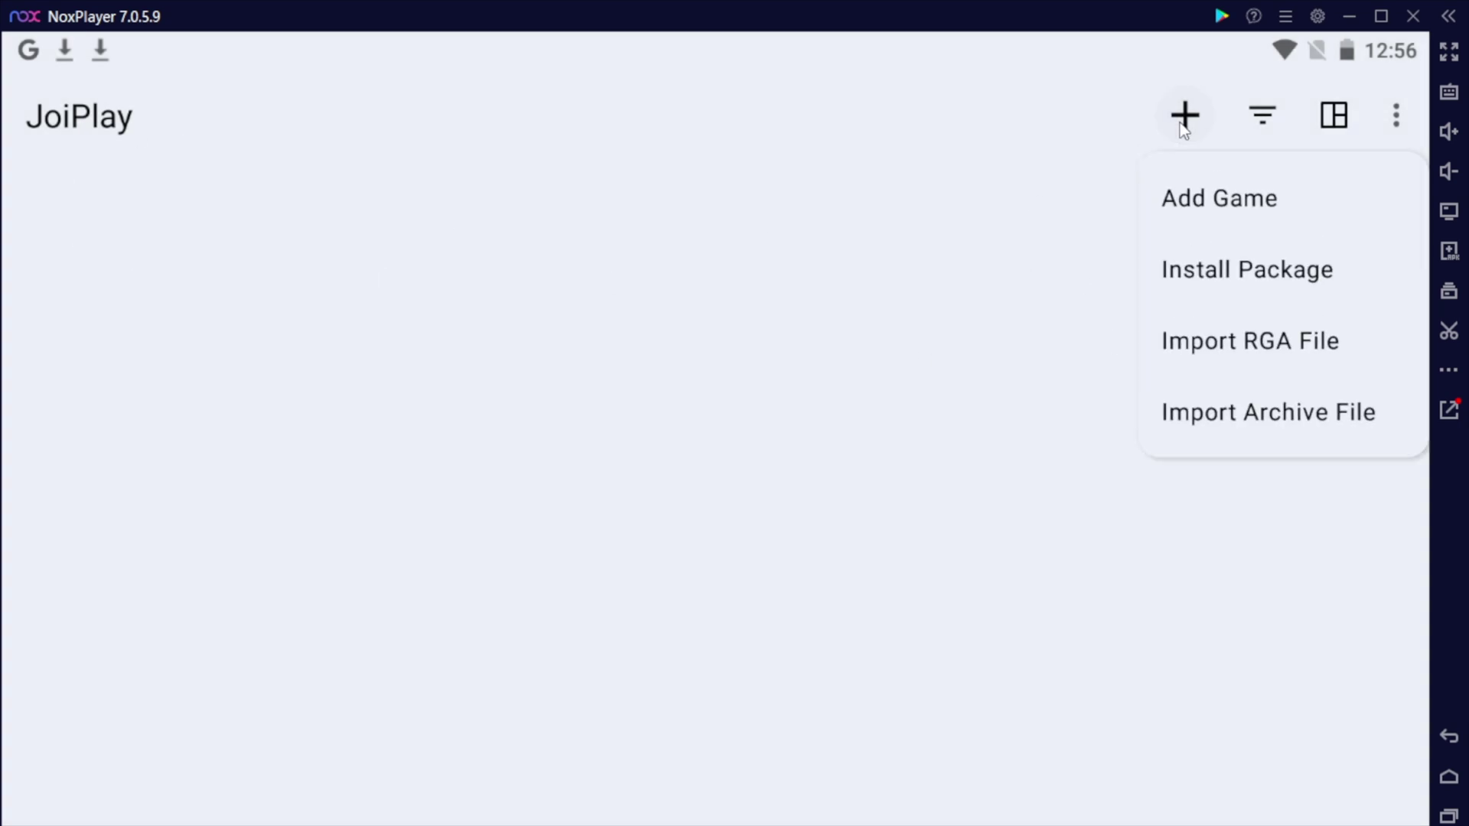
click(1213, 201)
click(920, 535)
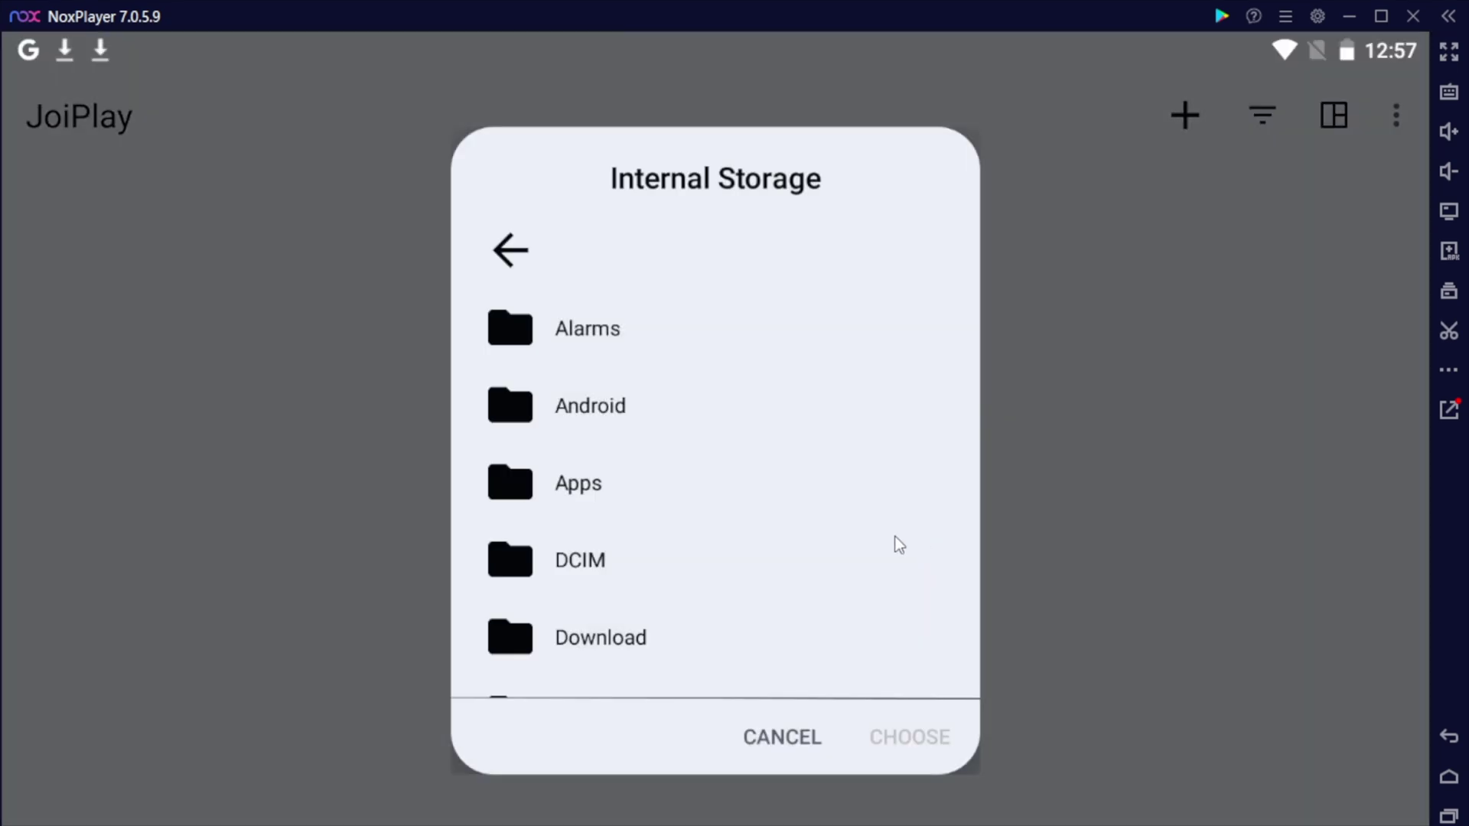
drag(679, 534, 679, 390)
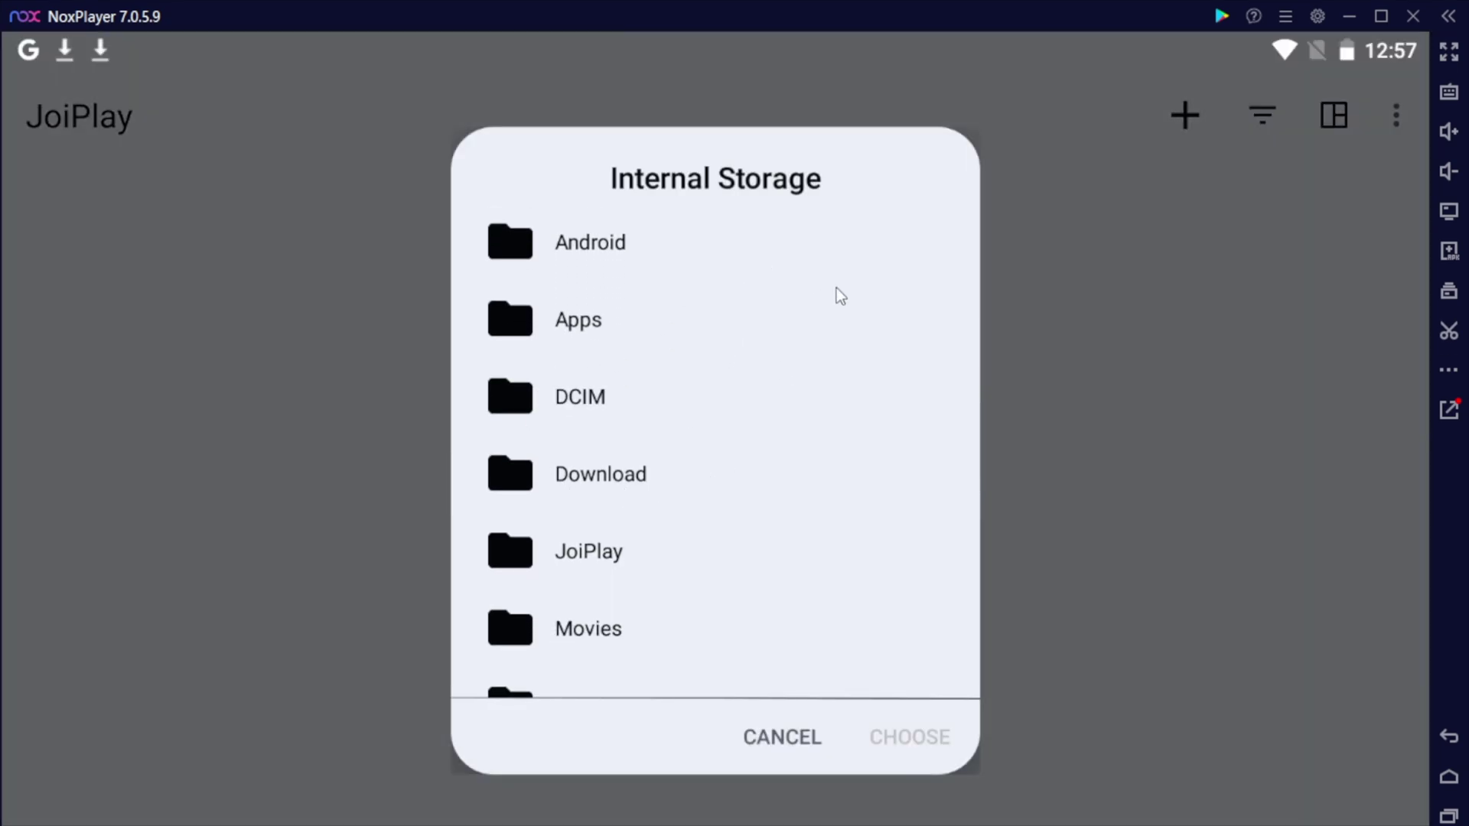
click(595, 489)
click(622, 346)
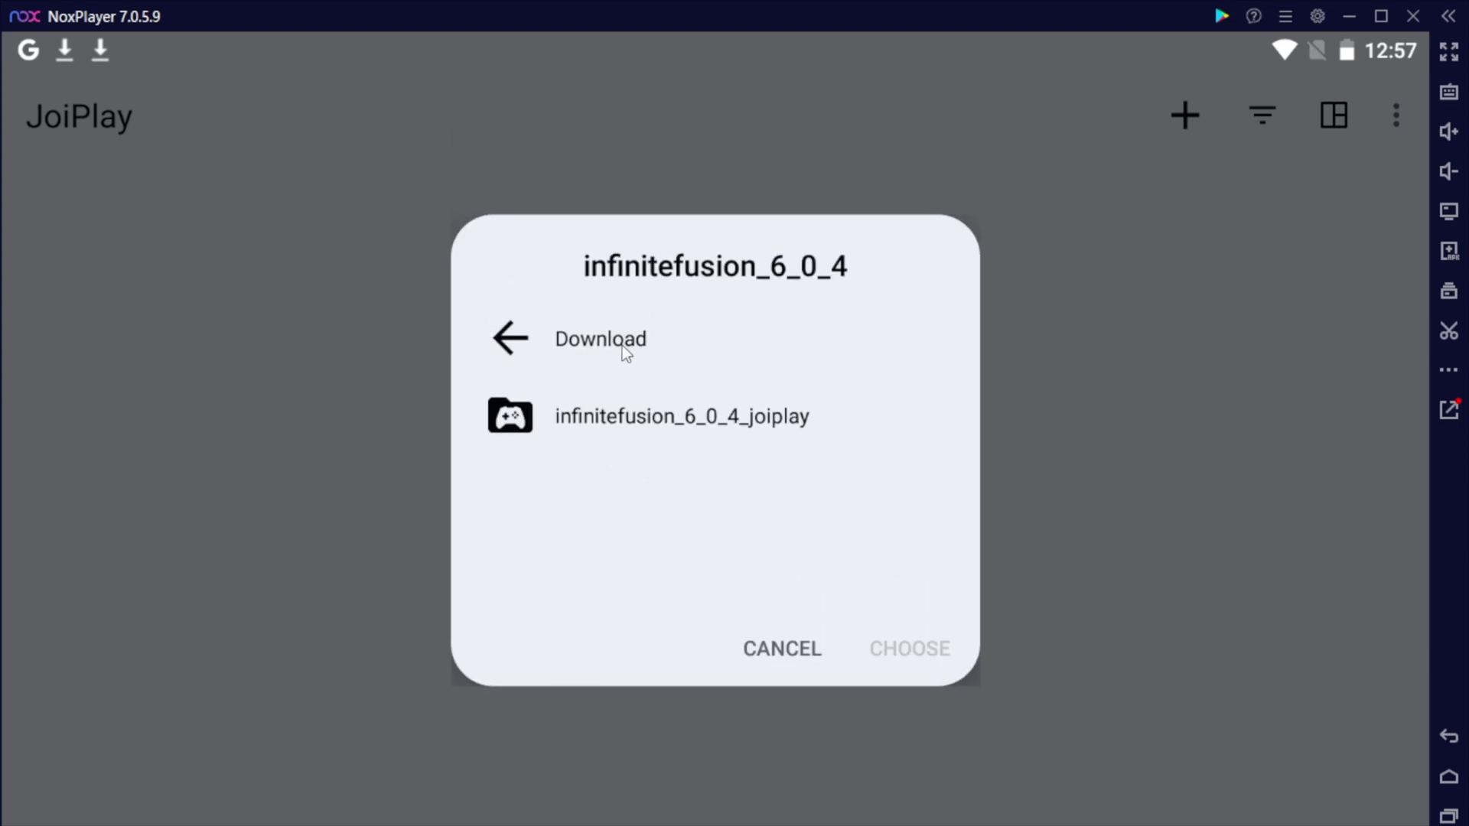
click(712, 417)
drag(686, 571, 676, 268)
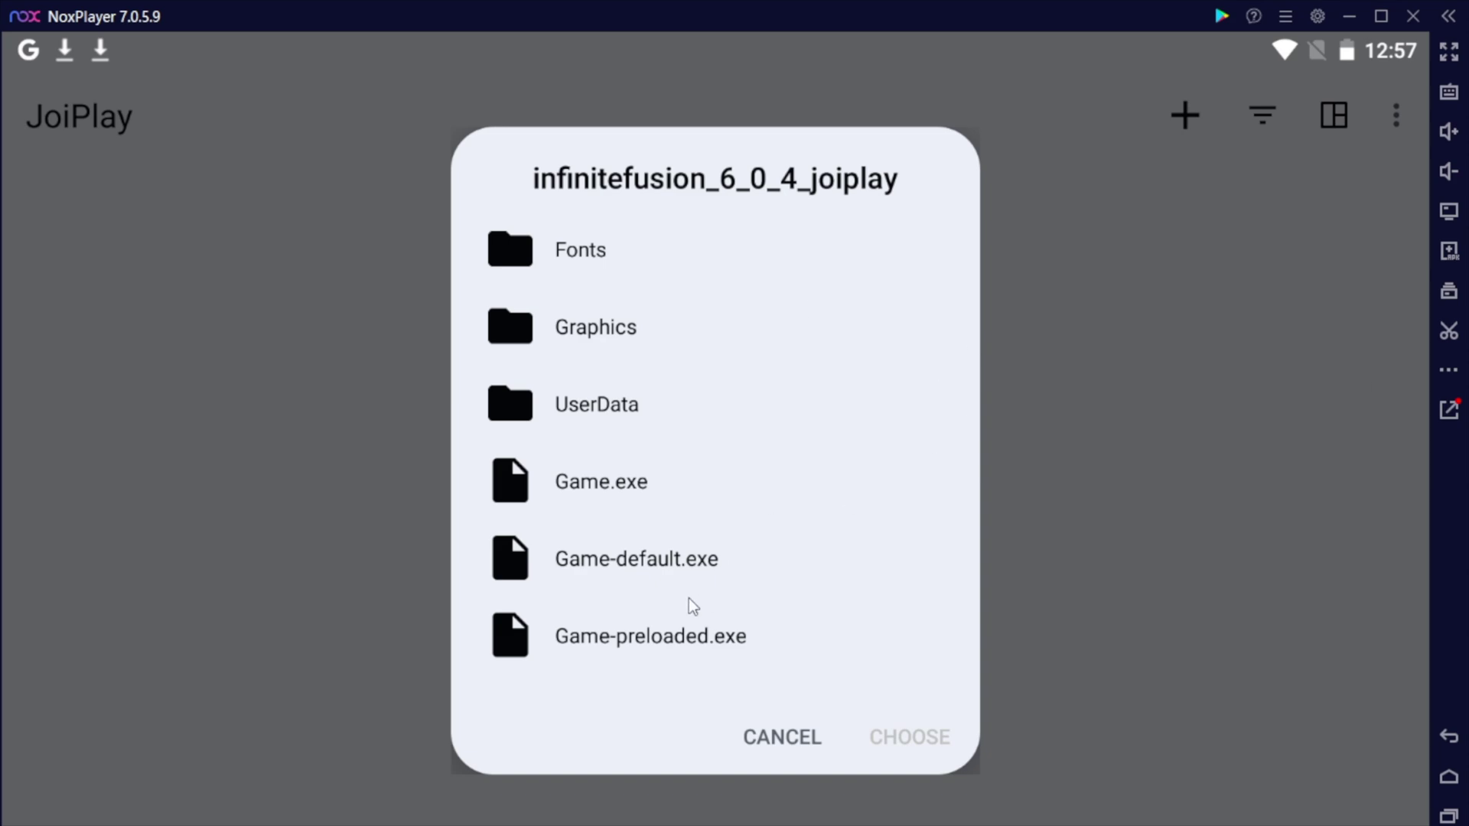
click(679, 480)
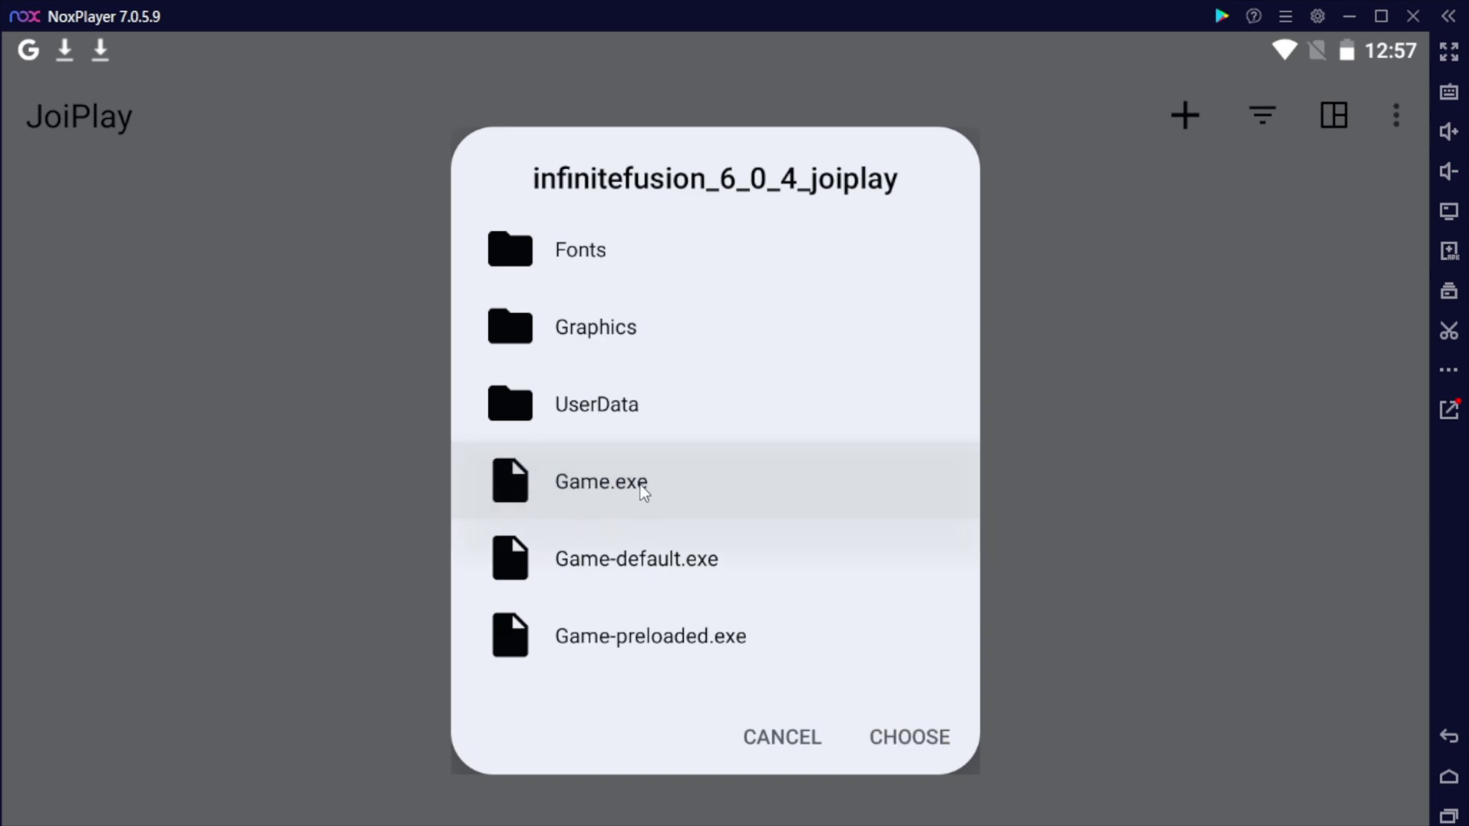
click(915, 750)
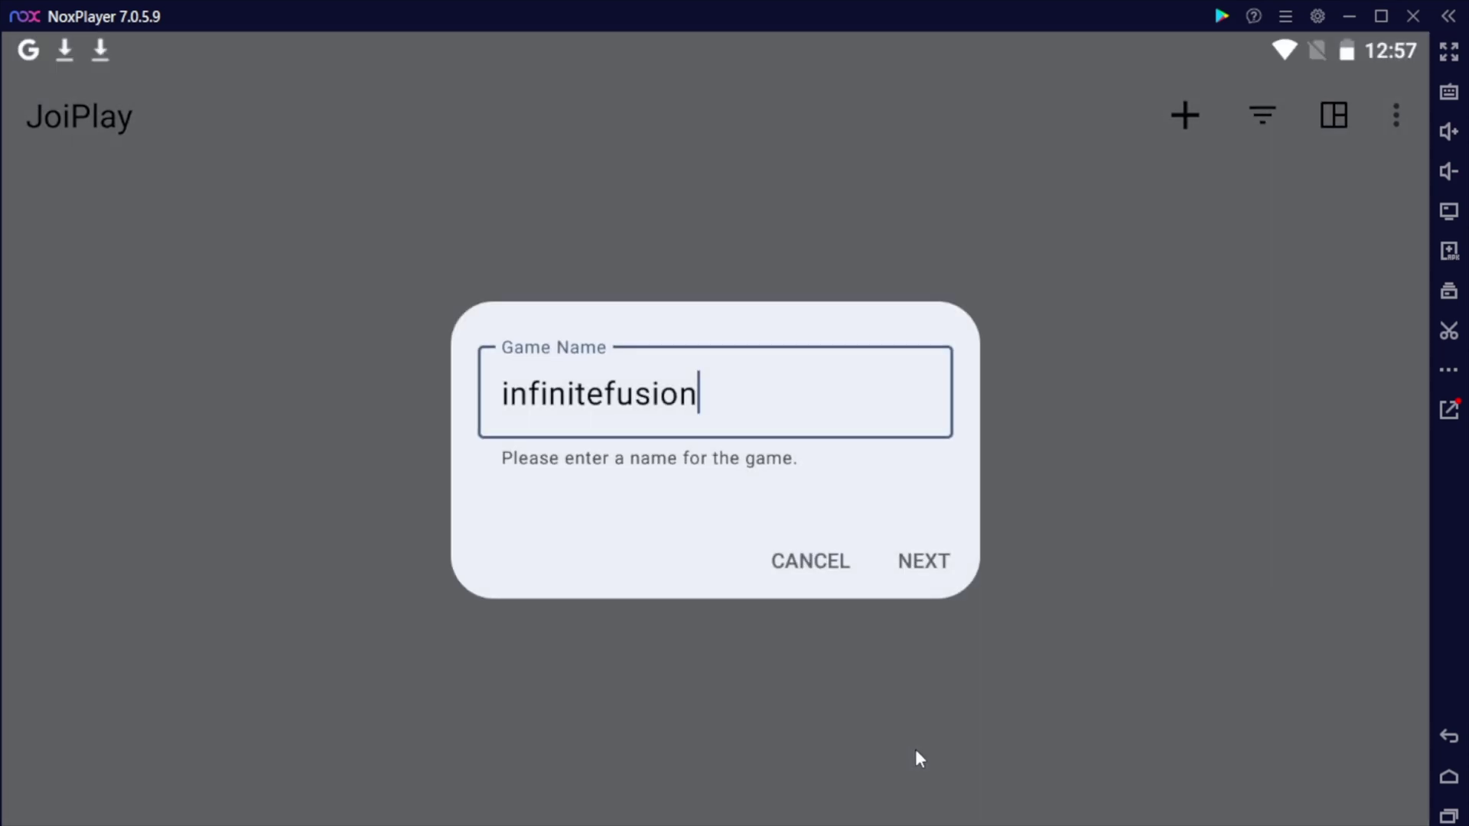
- Keep the game name infinitefusion, set the version to 6.0.4 and finish adding the game
click(928, 561)
text(6.1)
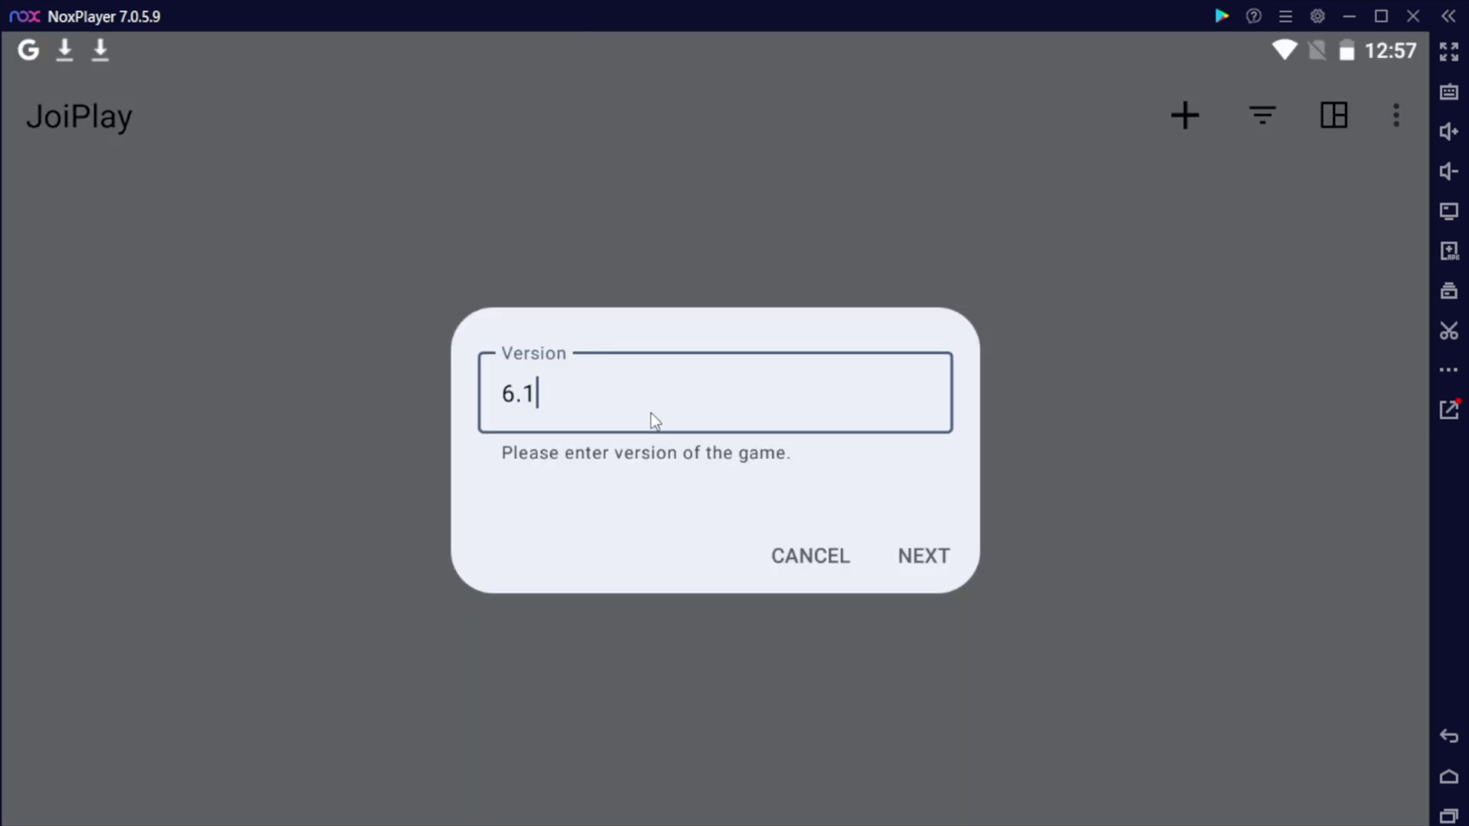
key(BackSpace)
text(0.4)
click(935, 552)
click(930, 692)
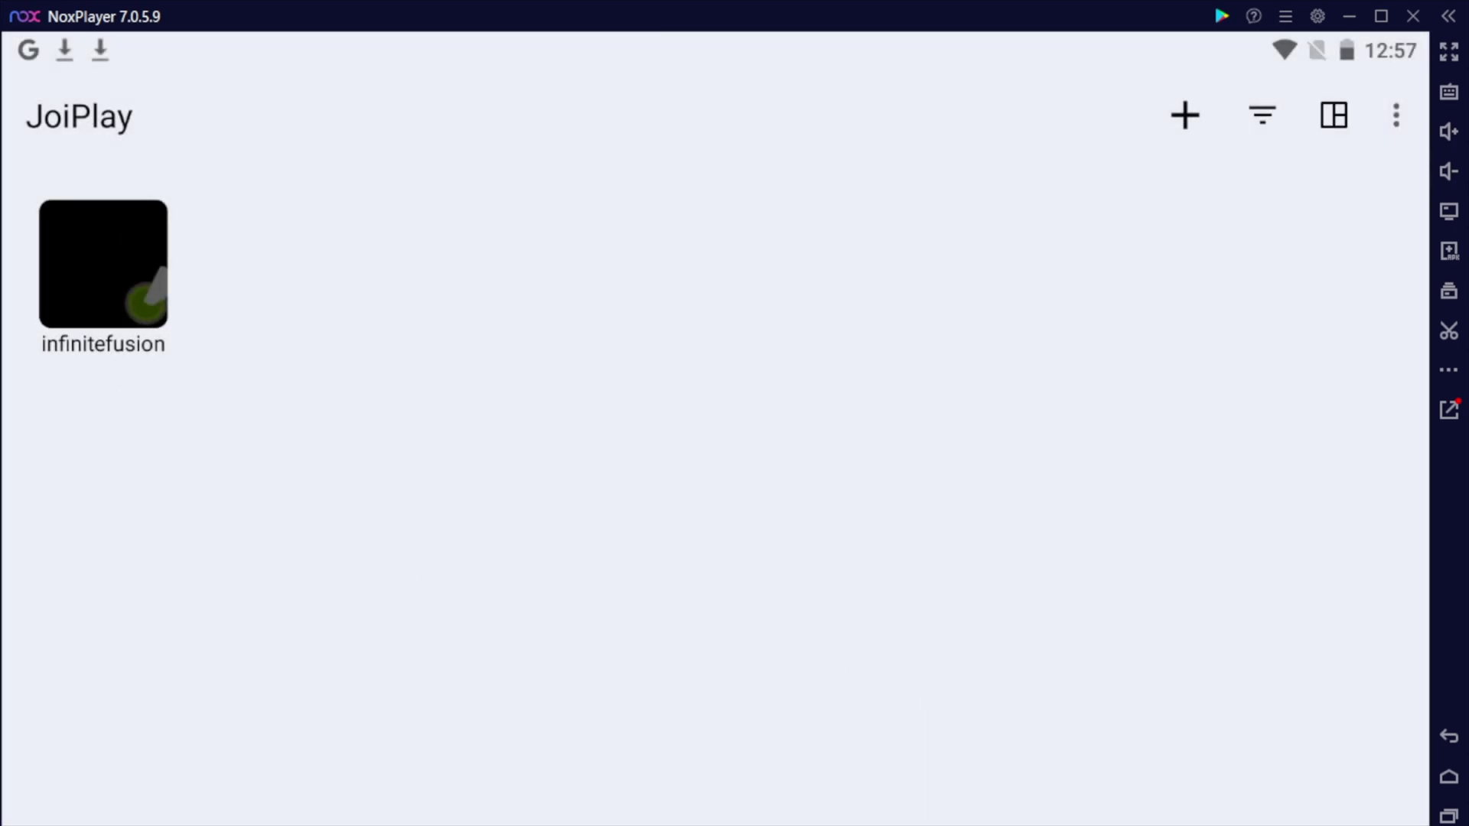
- Examine the virtual gamepad's button key assignments in the settings for all games and return to the game library
click(1395, 122)
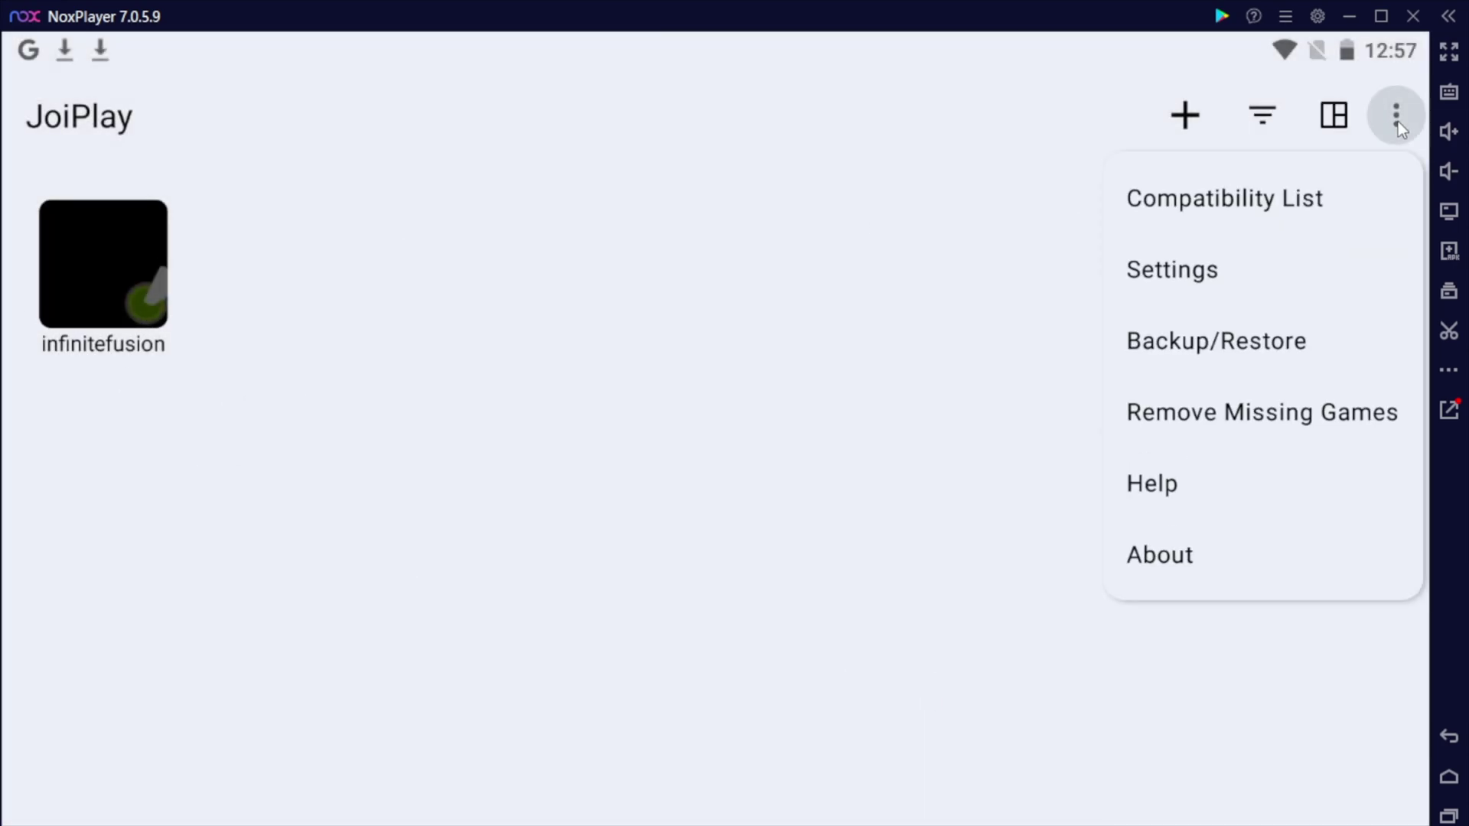
click(1171, 273)
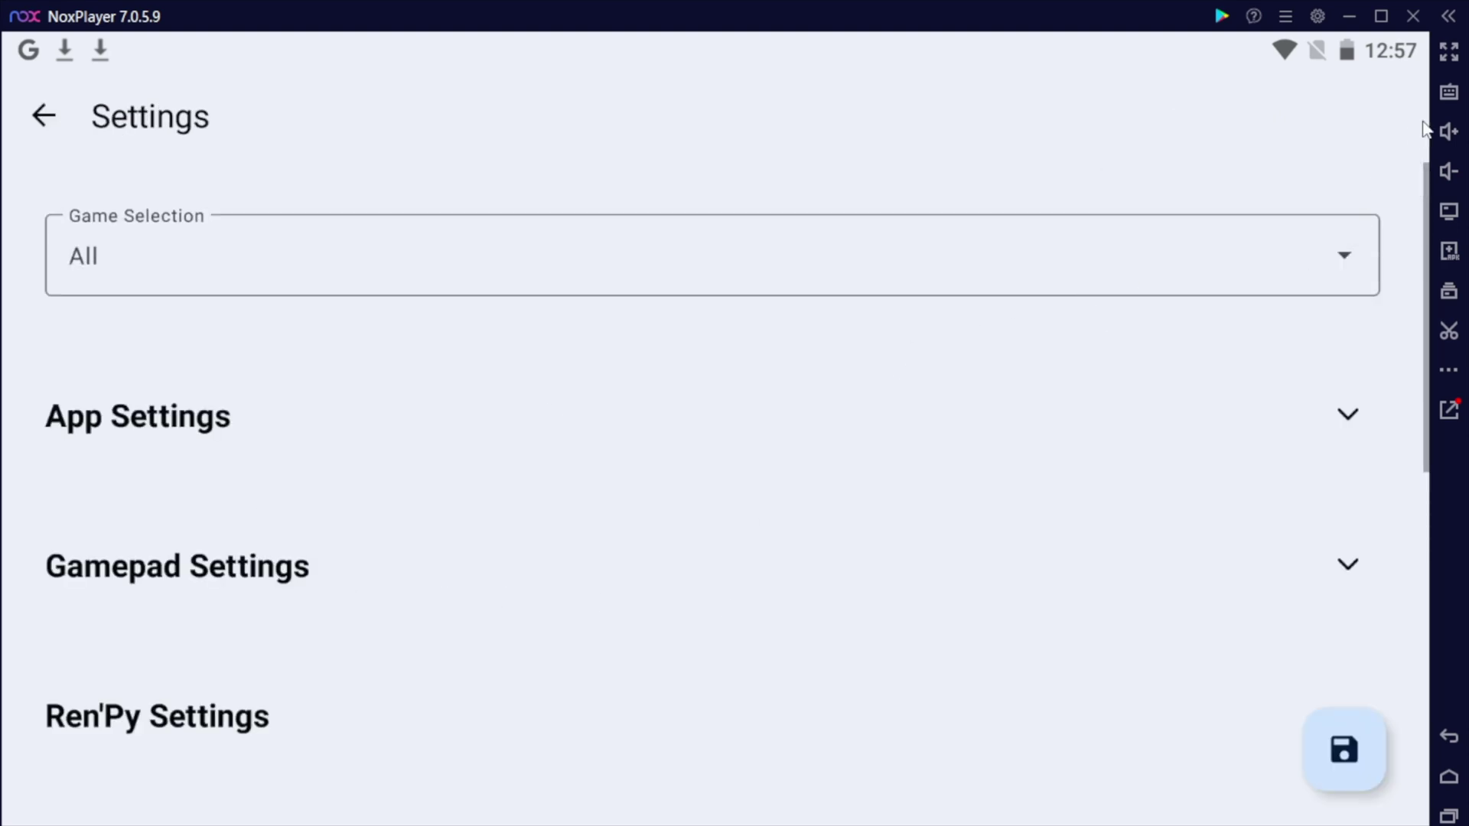
click(275, 565)
scroll(791, 551, down, 2)
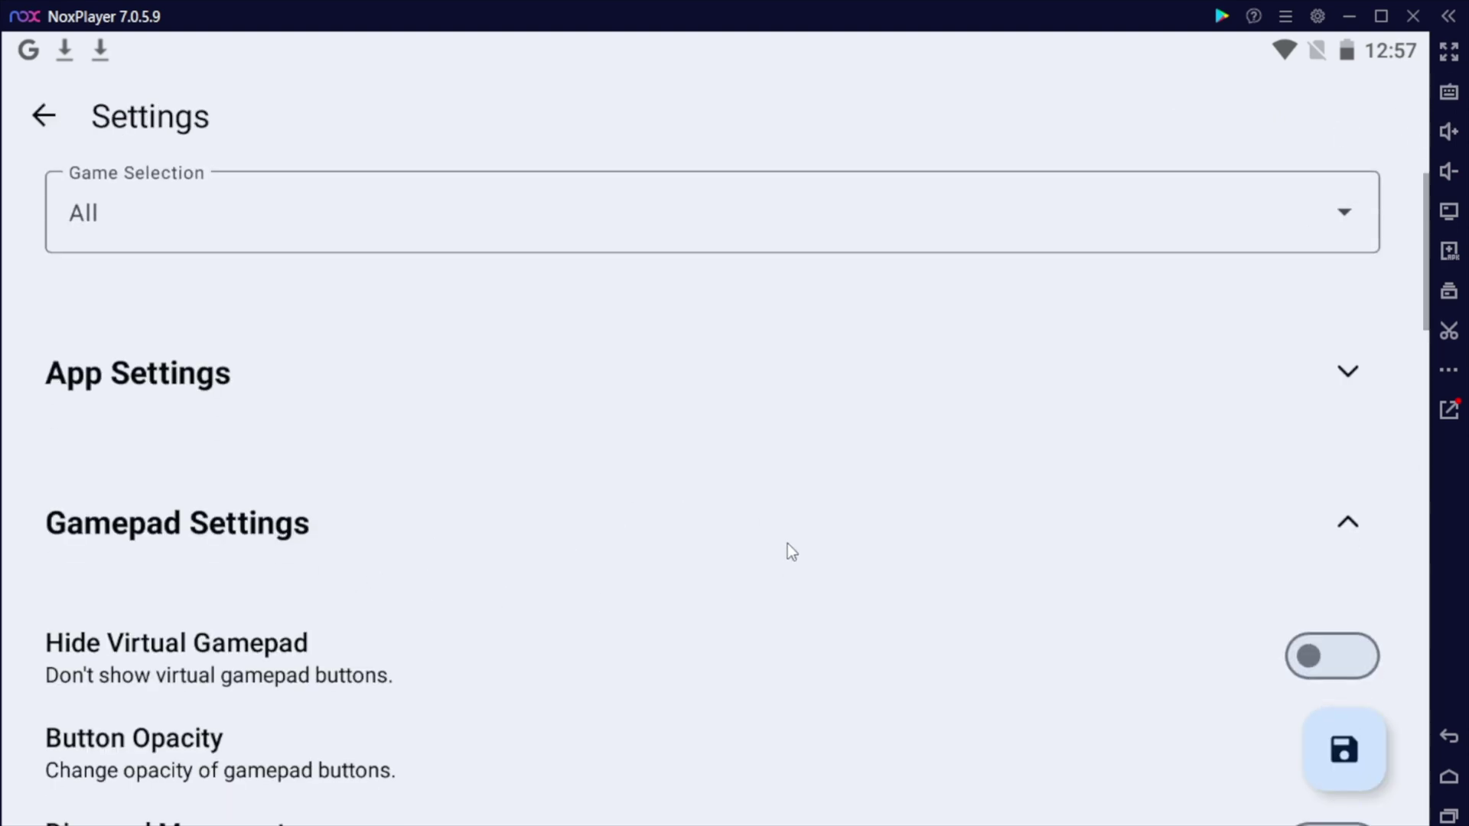
scroll(791, 551, down, 10)
drag(956, 648, 1003, 629)
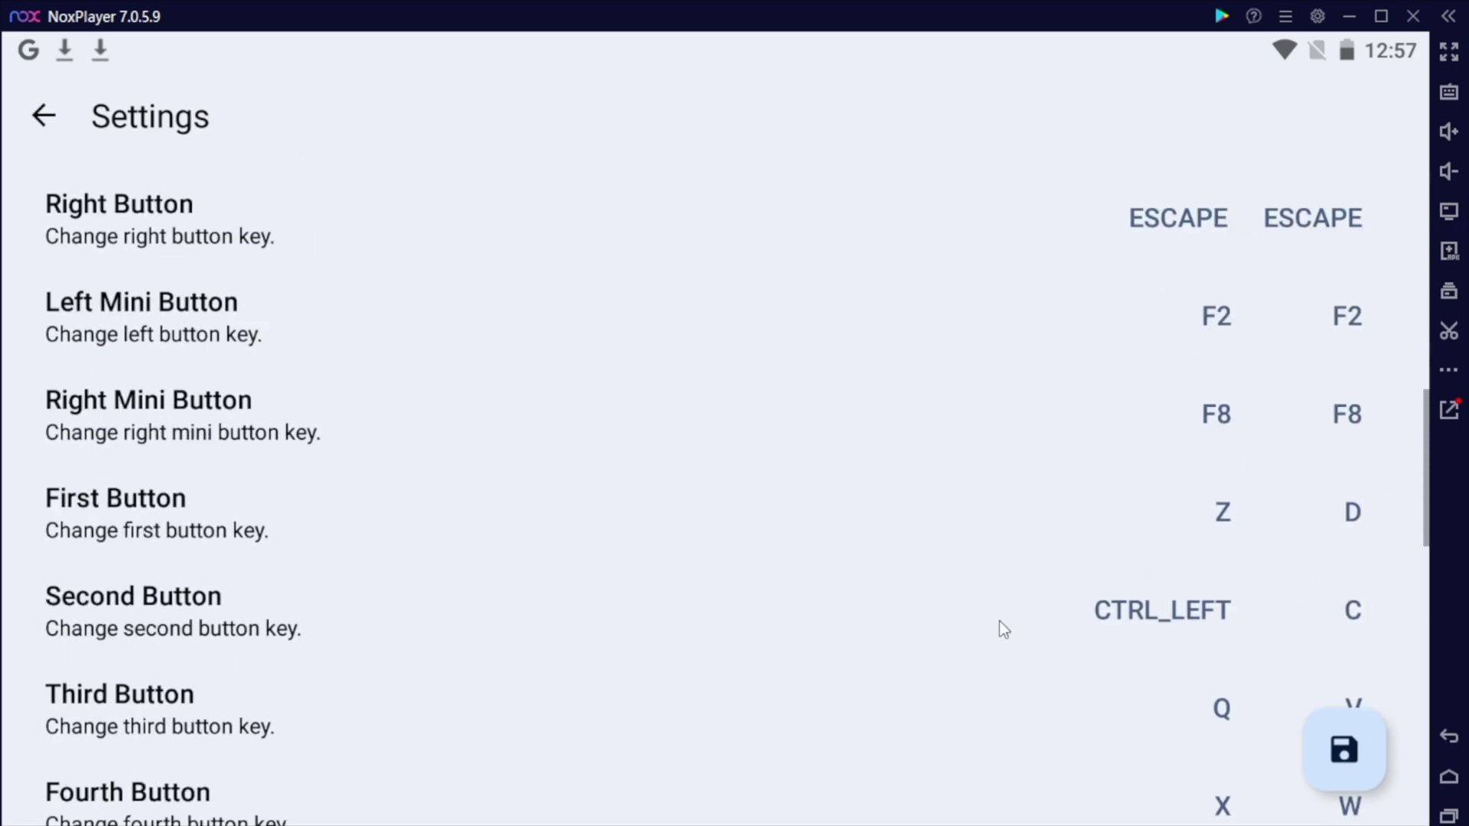
click(43, 115)
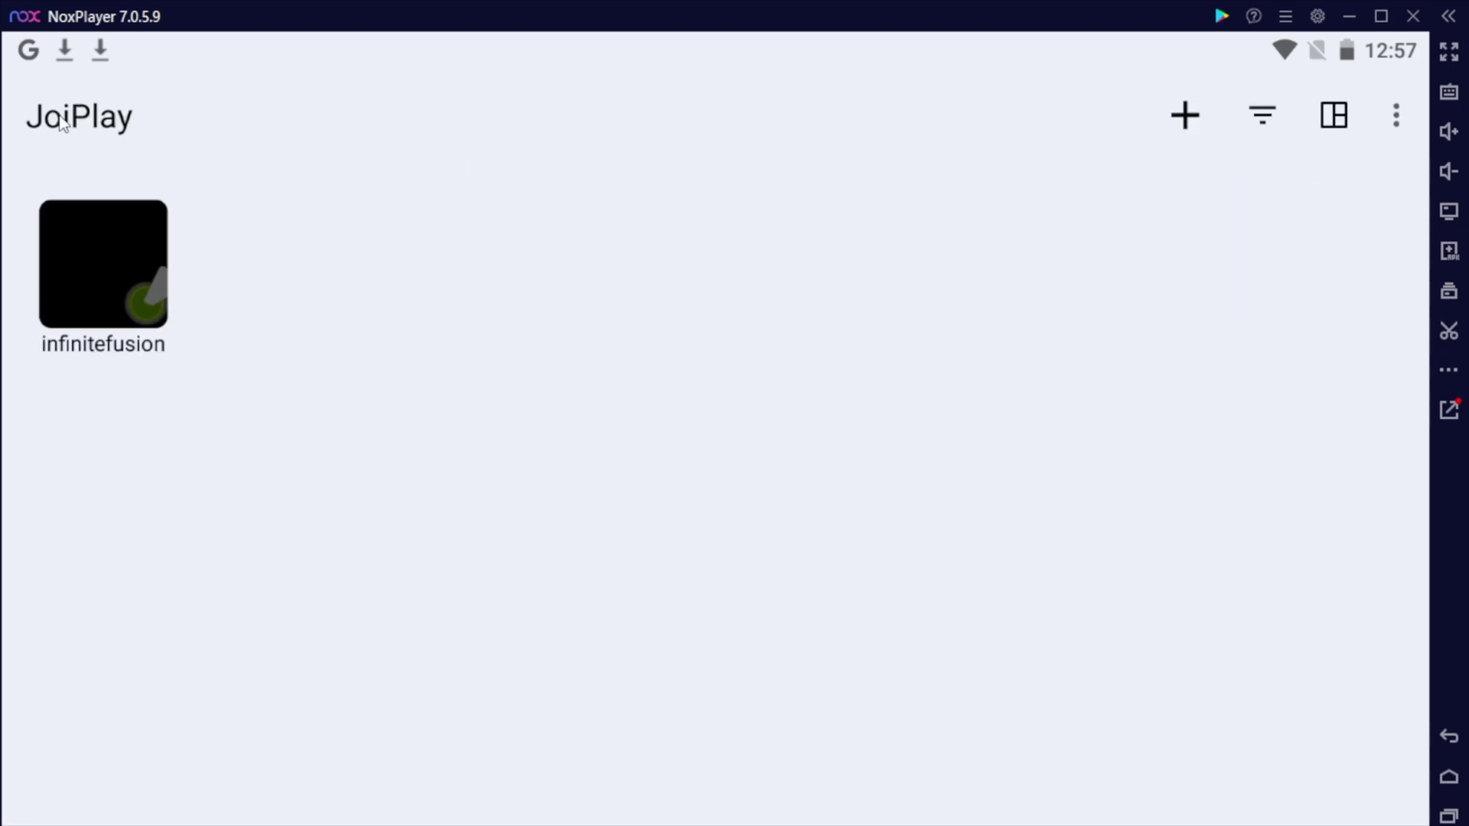
click(1390, 131)
click(498, 404)
- Launch infinitefusion and advance past the intro and title screen to the game's main menu
click(135, 290)
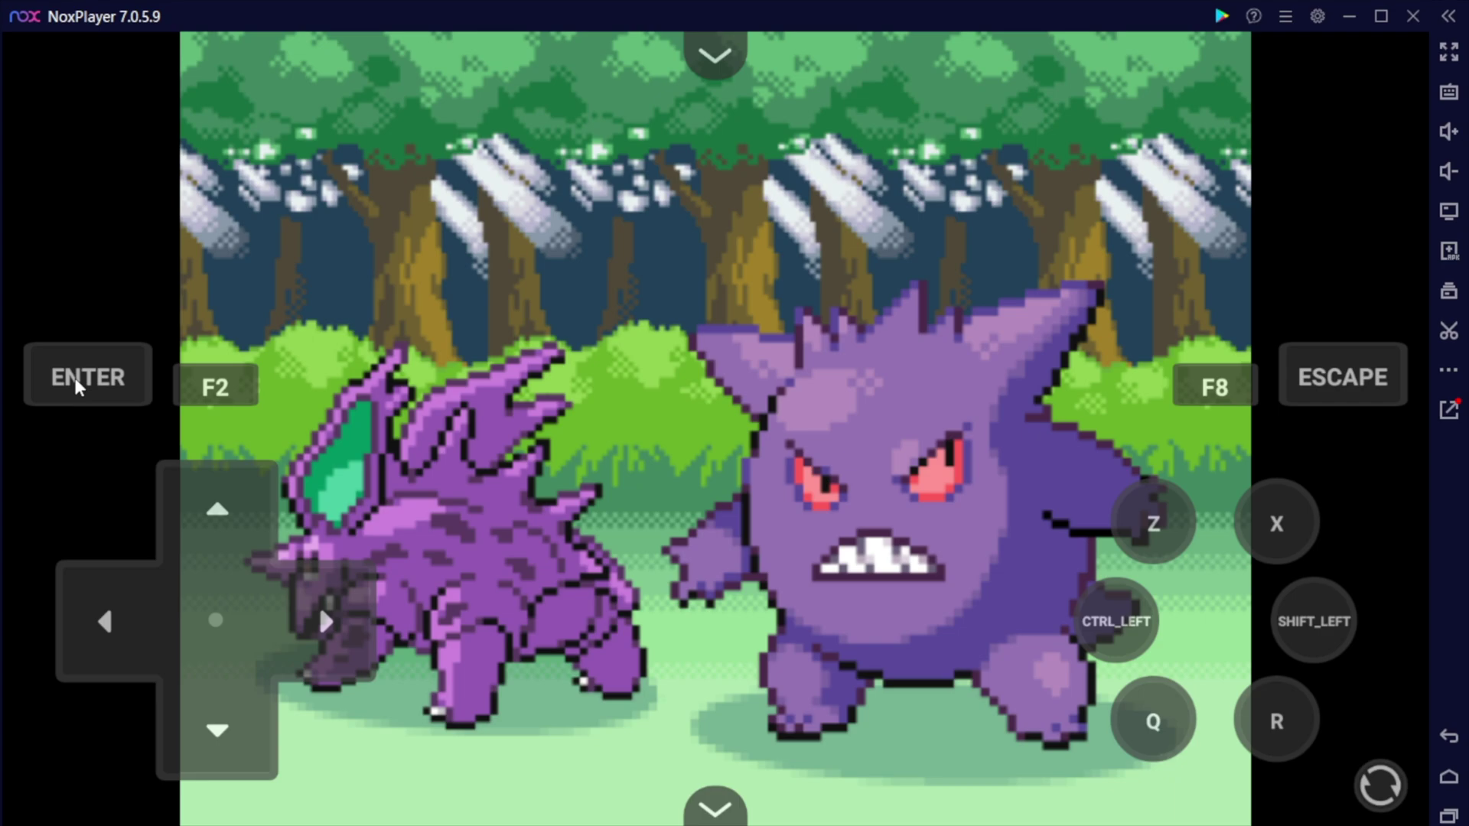
click(76, 382)
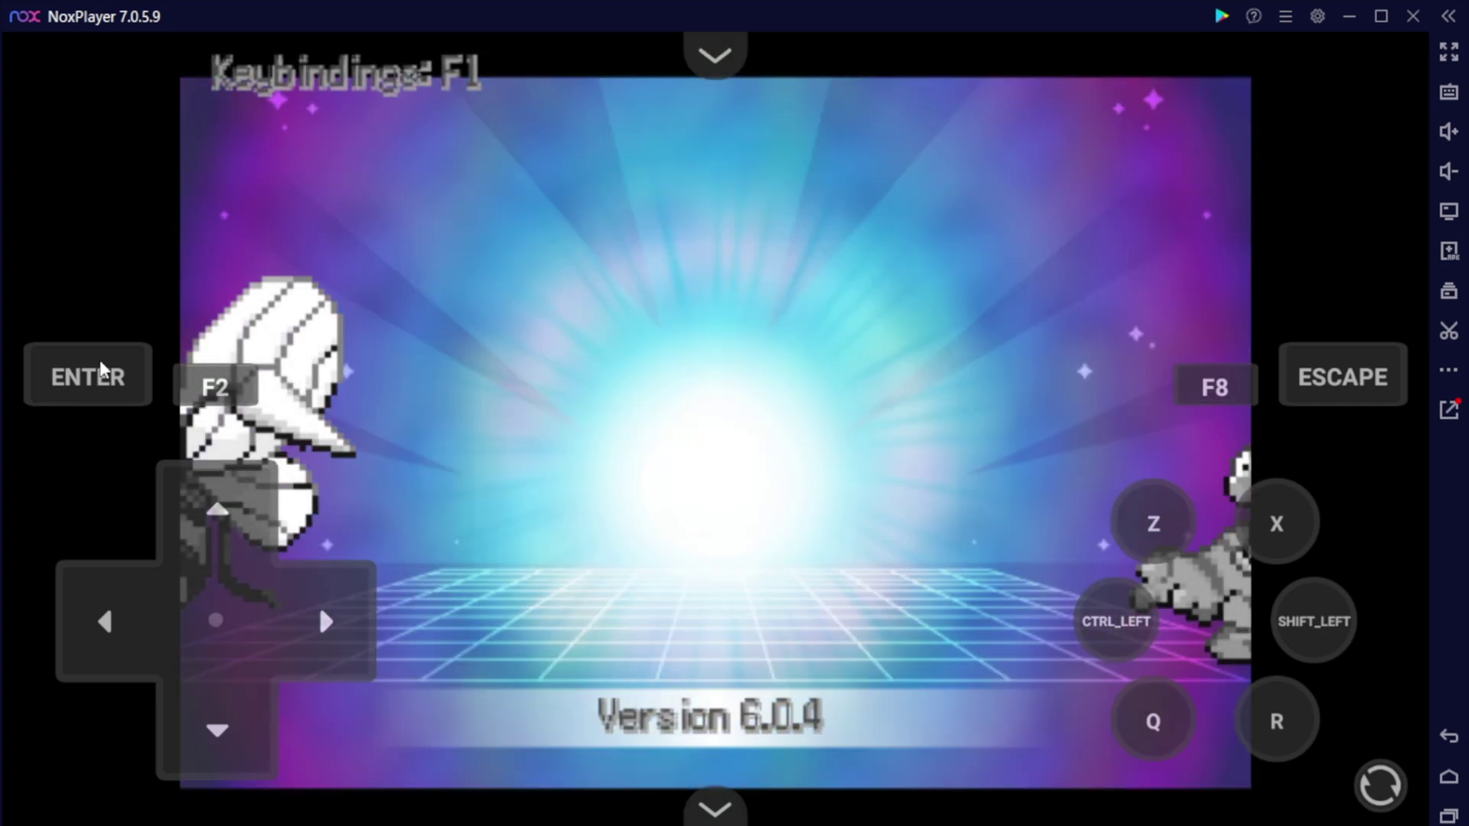
click(101, 371)
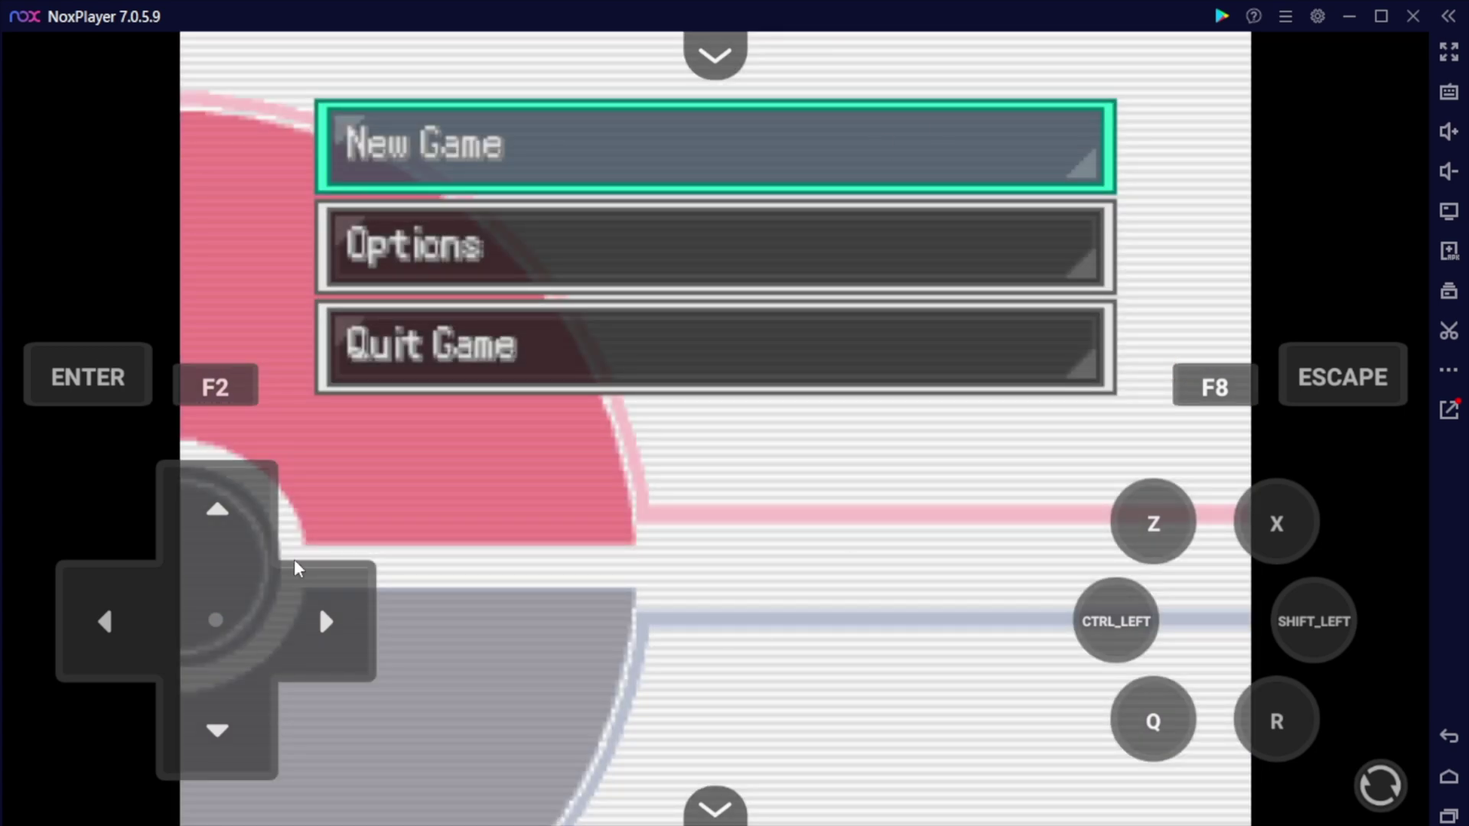
- Set Text Entry to Cursor in the game's options and return to the main menu
click(237, 741)
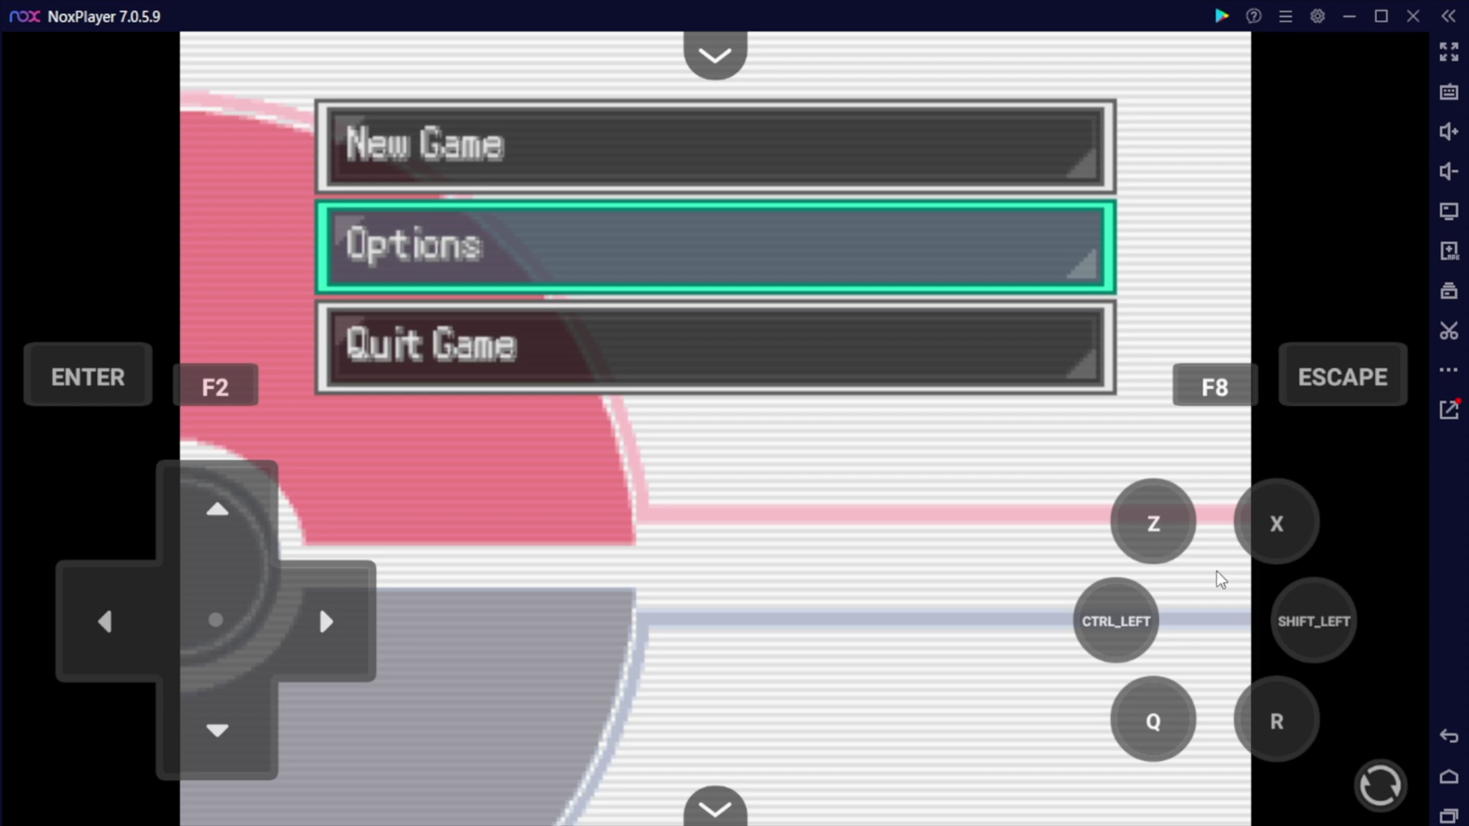
click(95, 381)
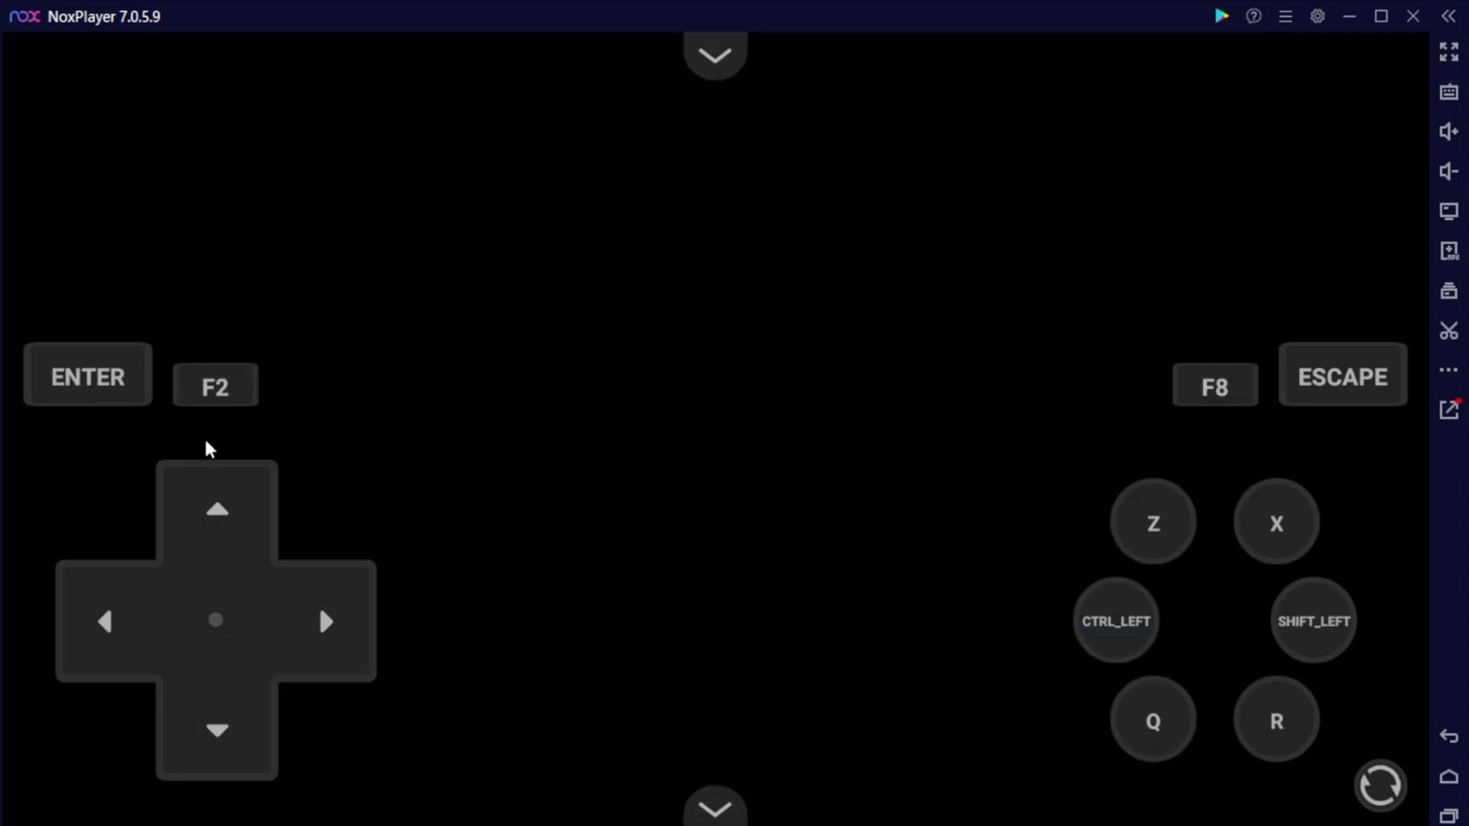
click(244, 738)
click(244, 739)
click(245, 738)
click(245, 739)
click(244, 739)
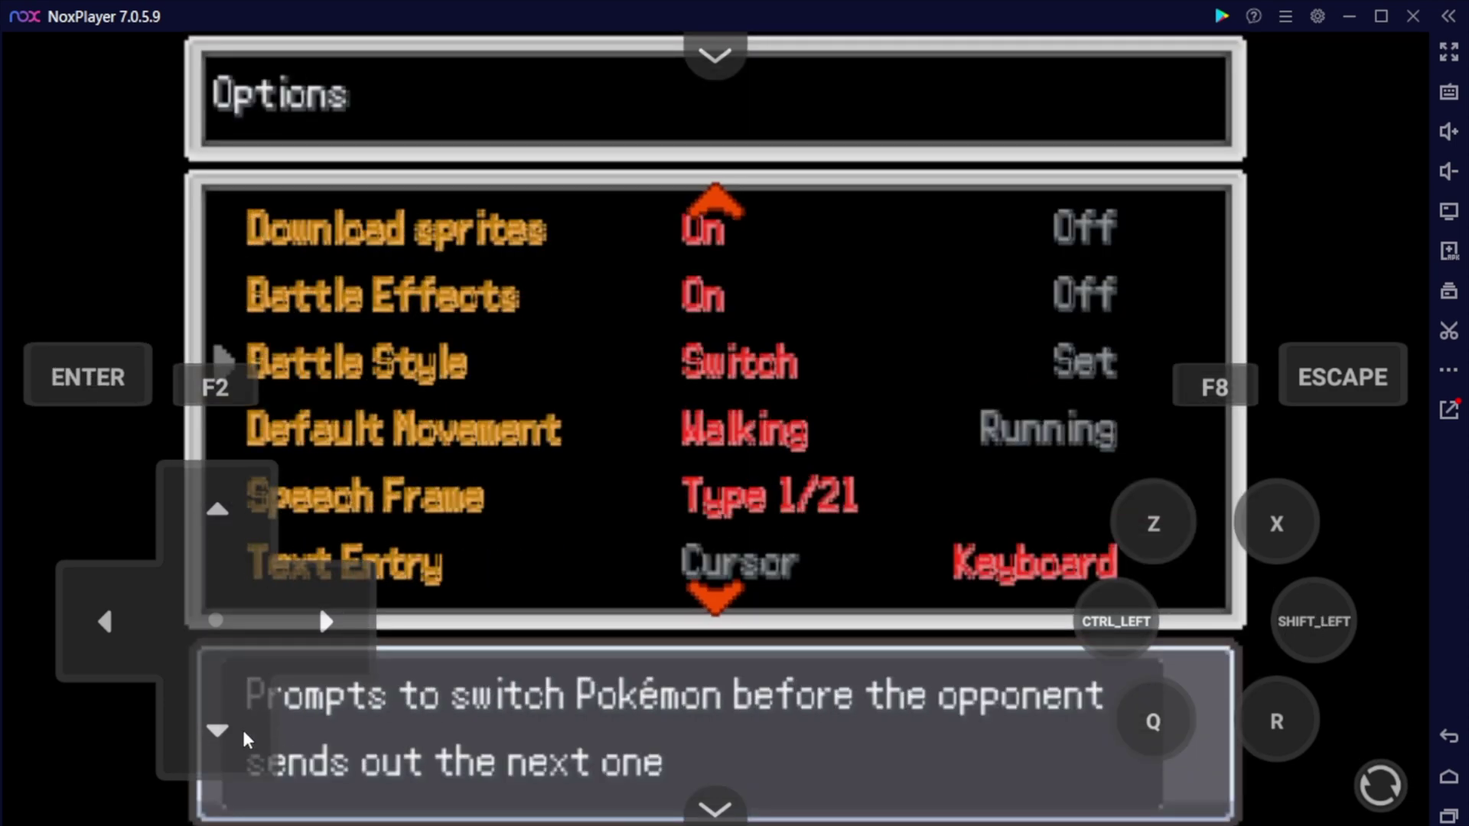
click(245, 739)
click(244, 736)
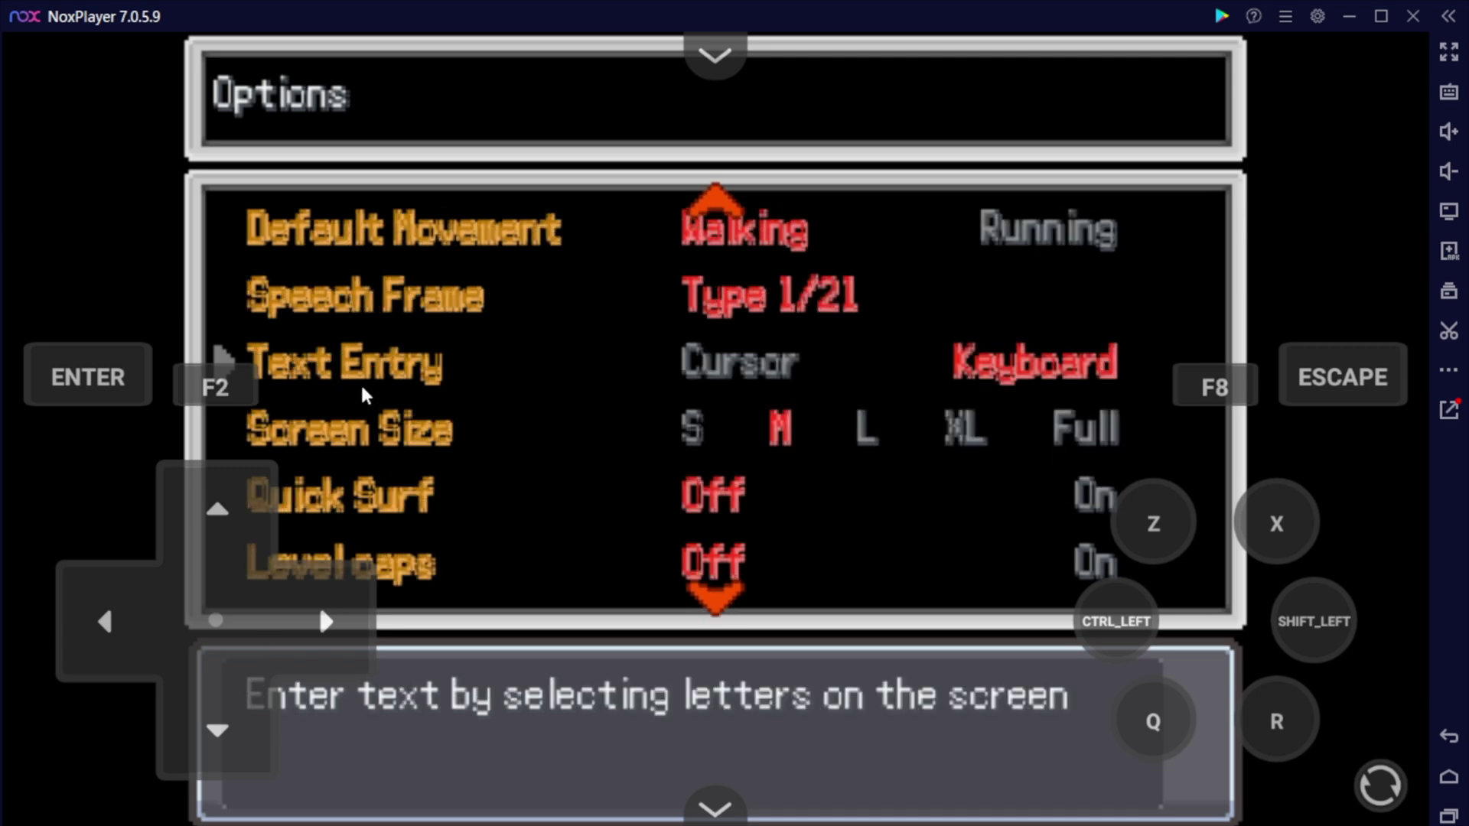
click(99, 622)
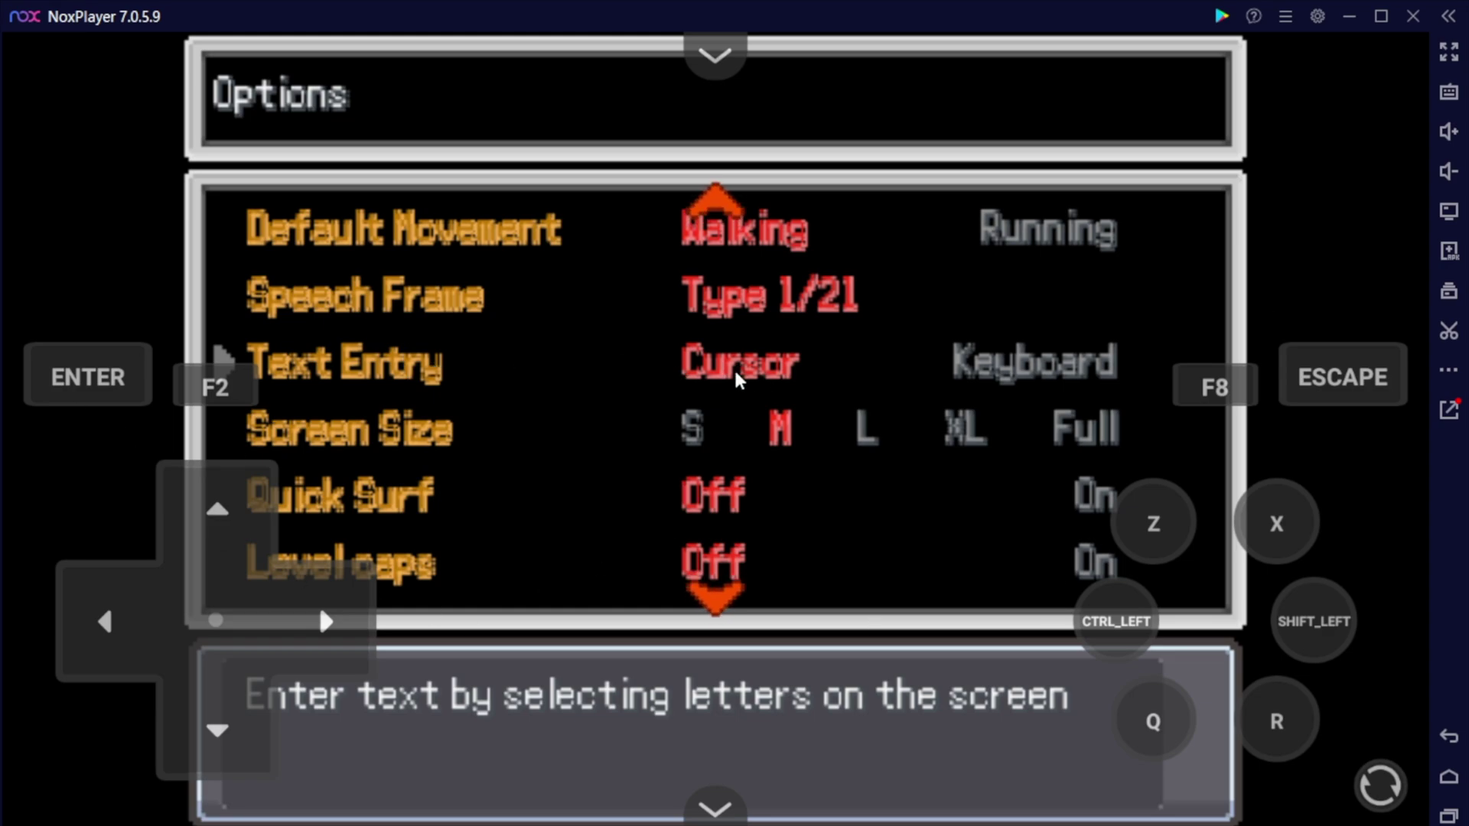
click(1327, 383)
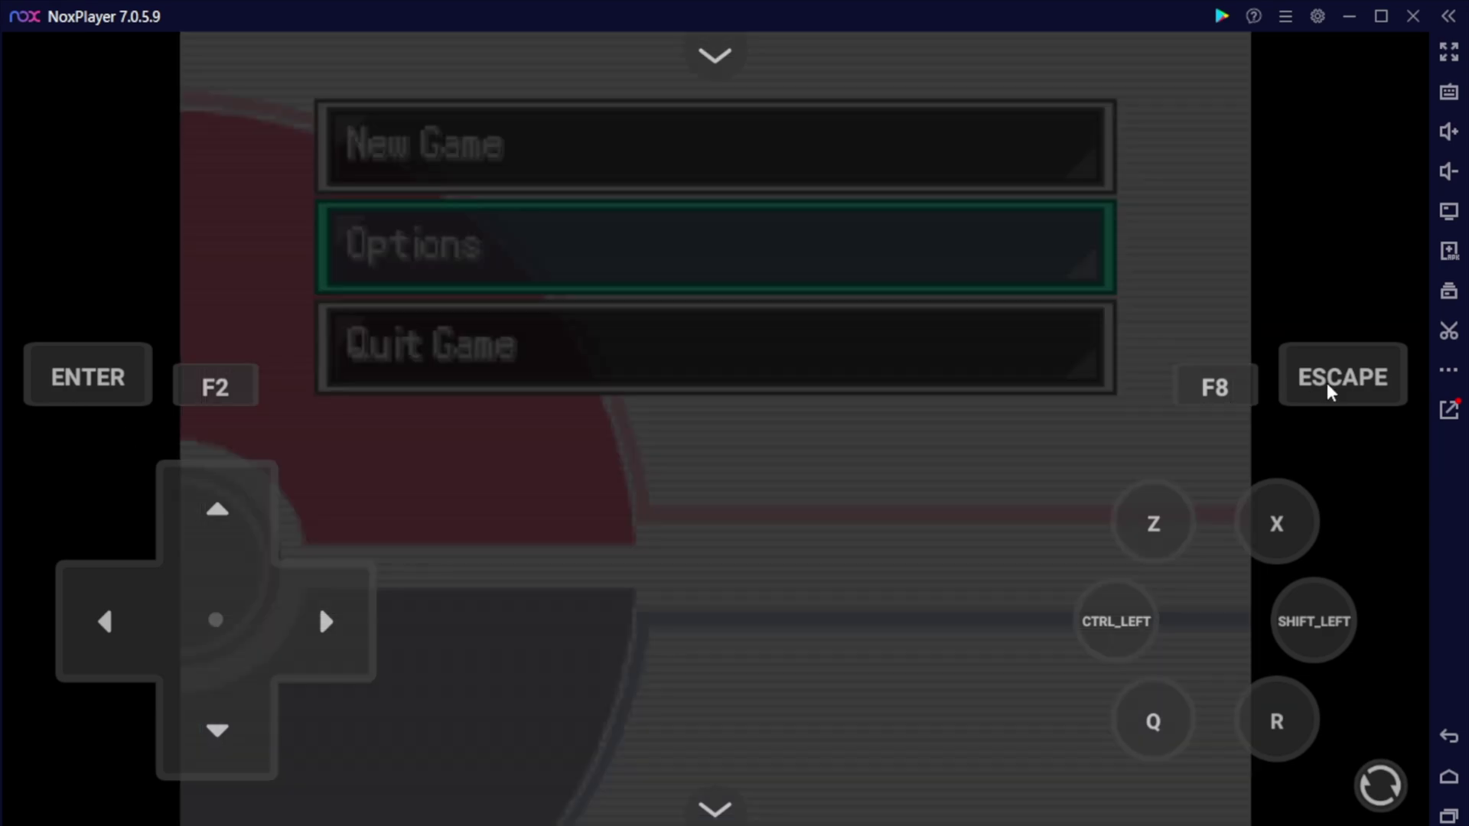